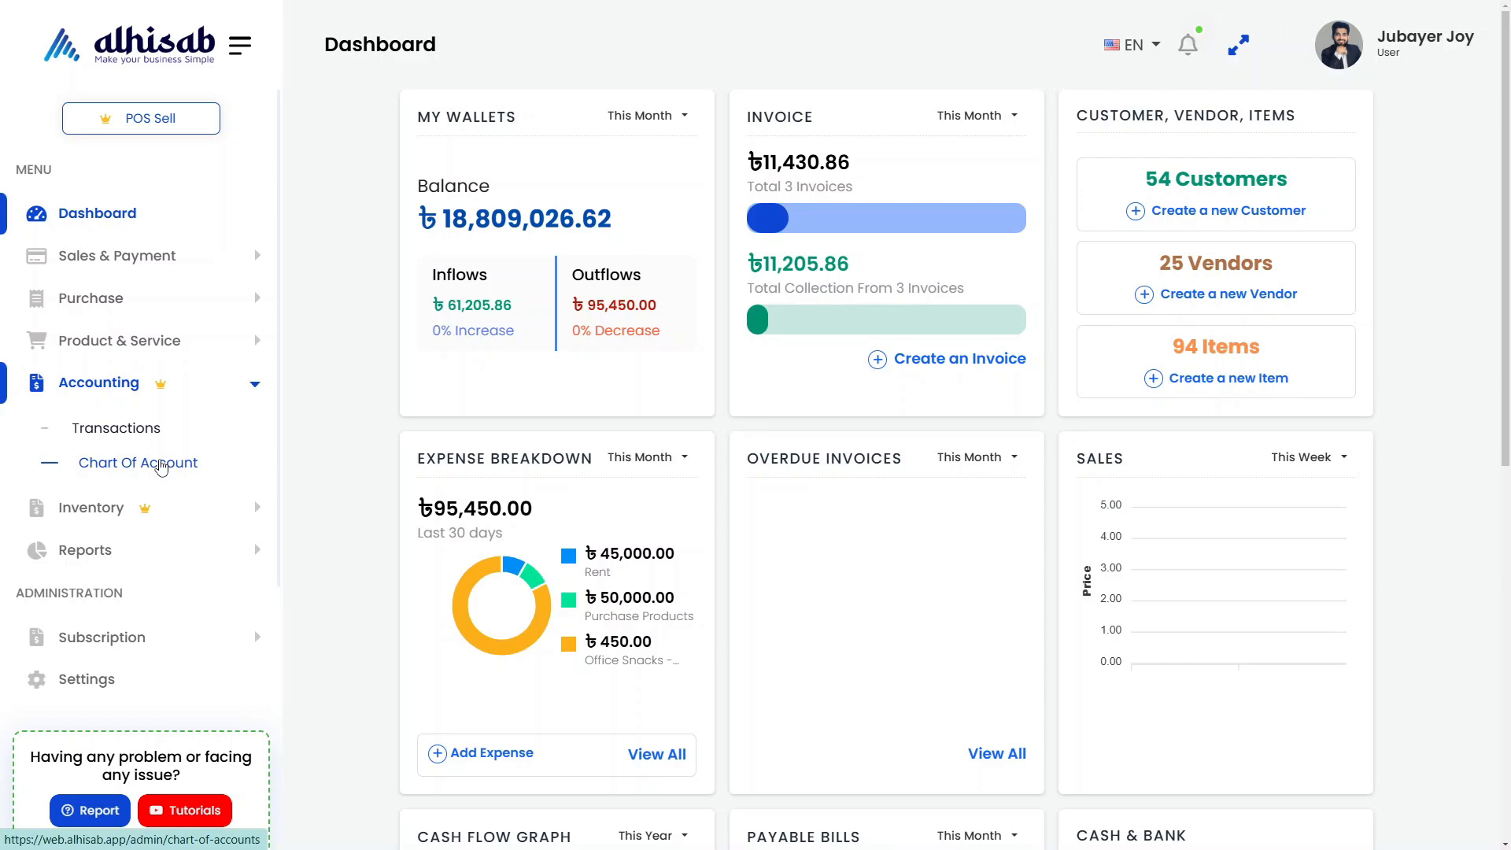
# Open the chart of accounts and examine the DBBL CC Loan account in the Loan and Line of Credit section under Liabilities & Credit Cards
pyautogui.click(161, 464)
pyautogui.press('F11')
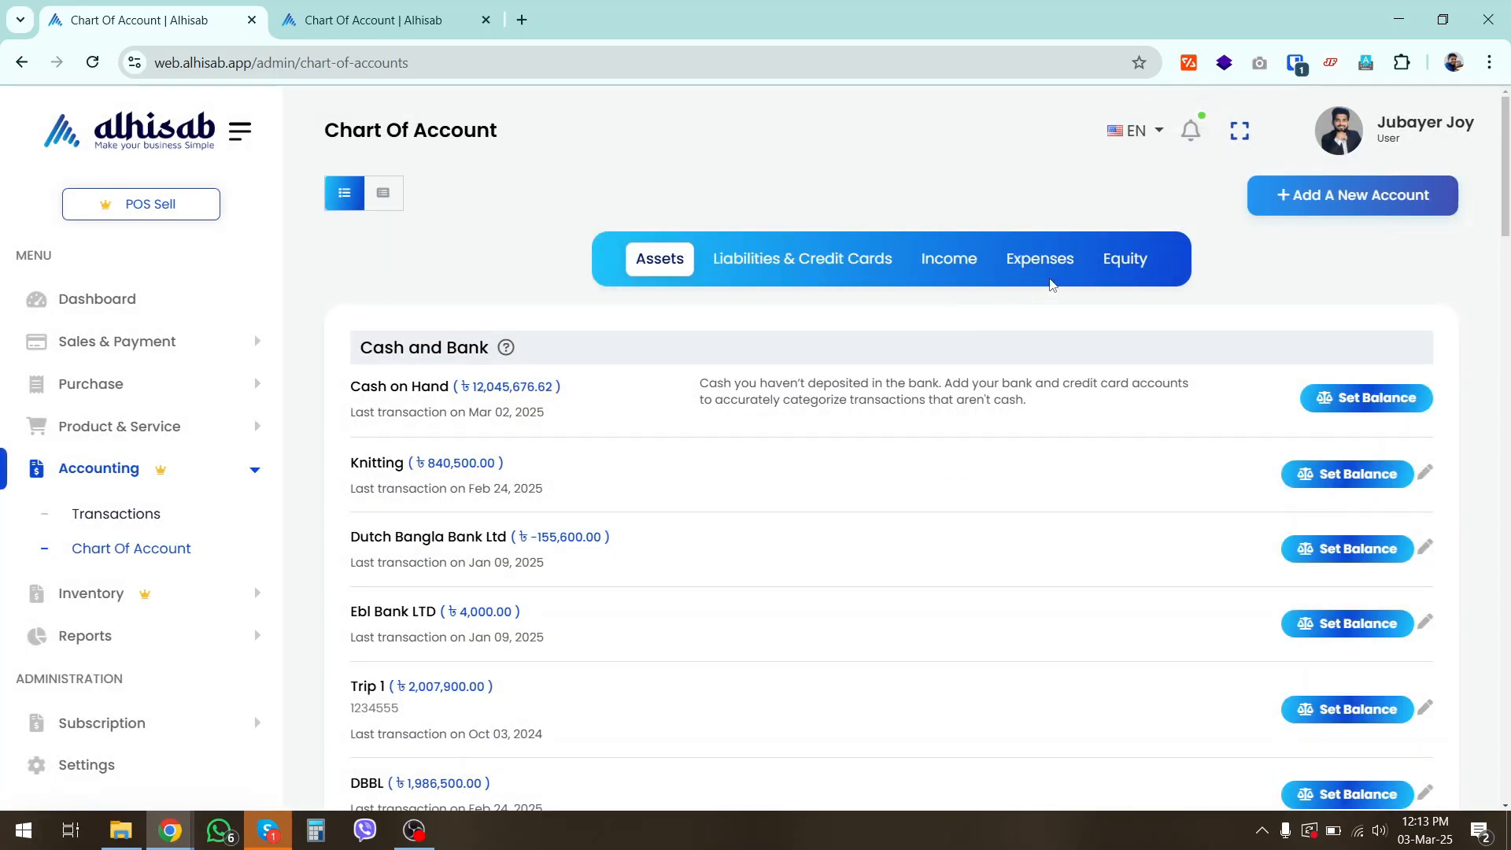
pyautogui.click(802, 259)
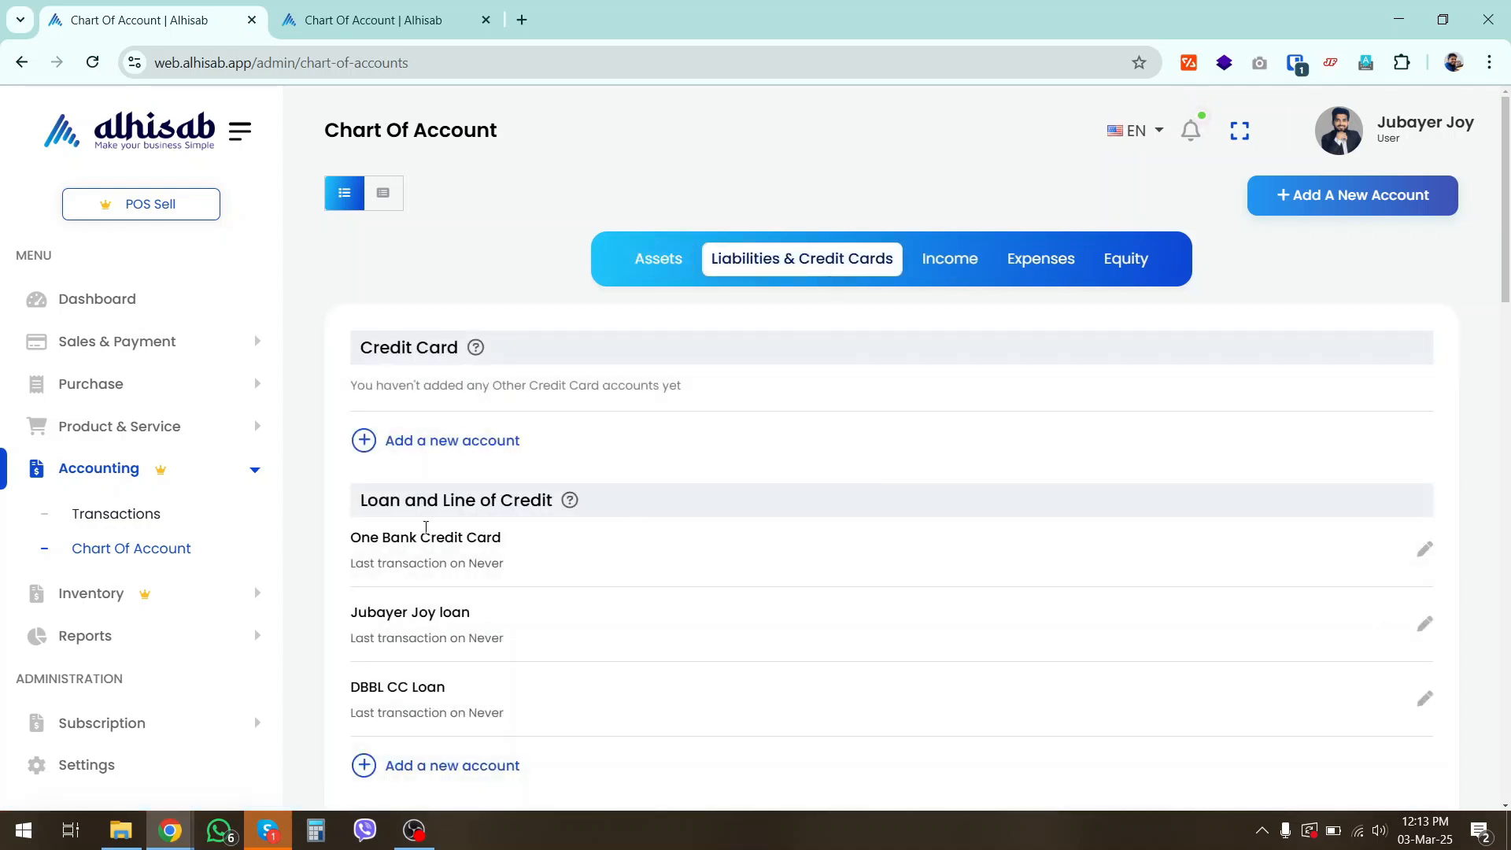
pyautogui.moveTo(358, 506); pyautogui.dragTo(562, 513)
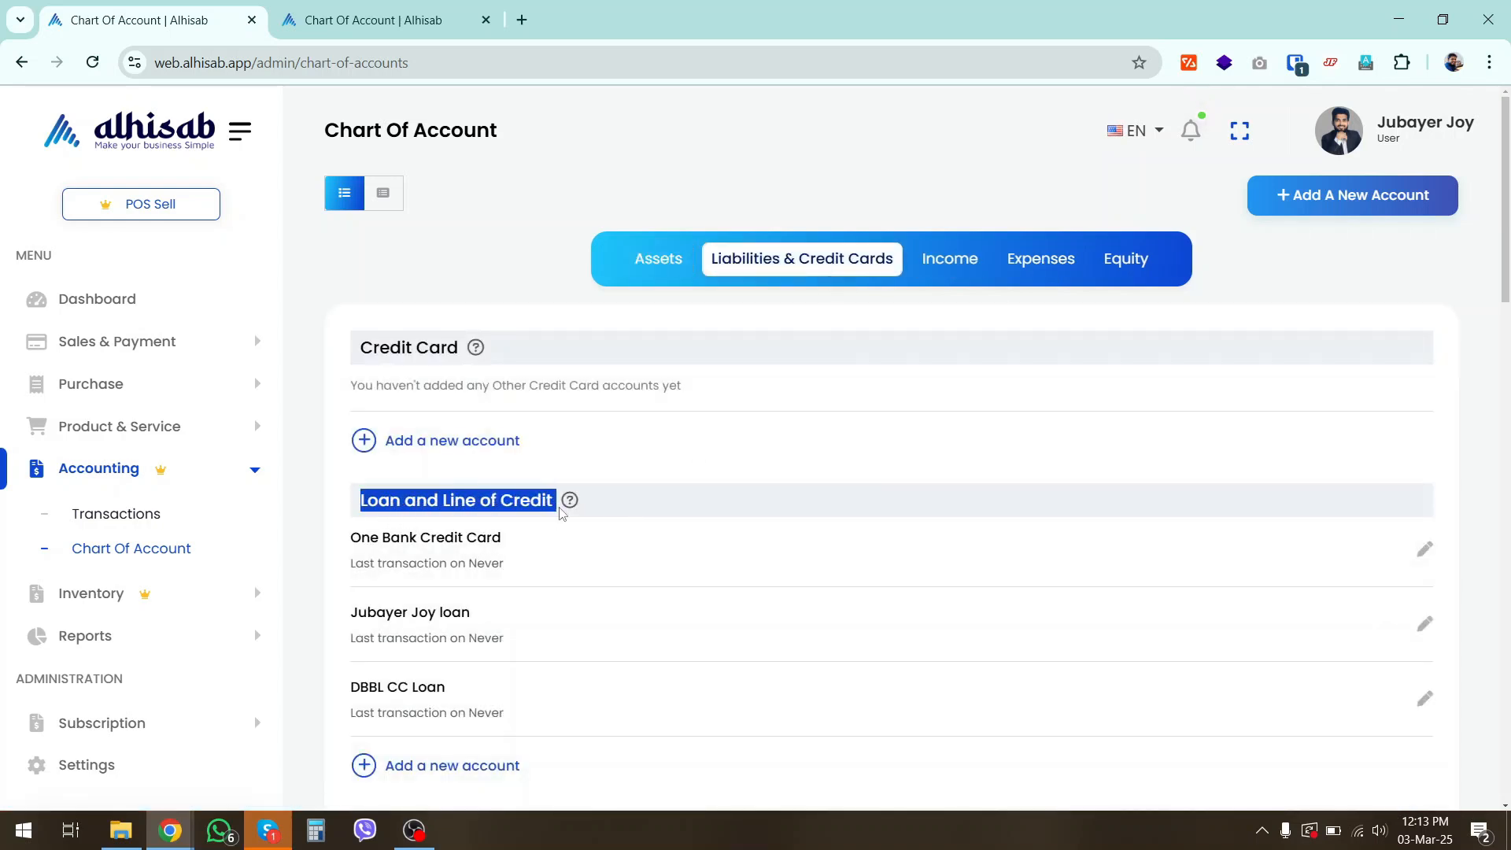
pyautogui.scroll(-2, 658, 556)
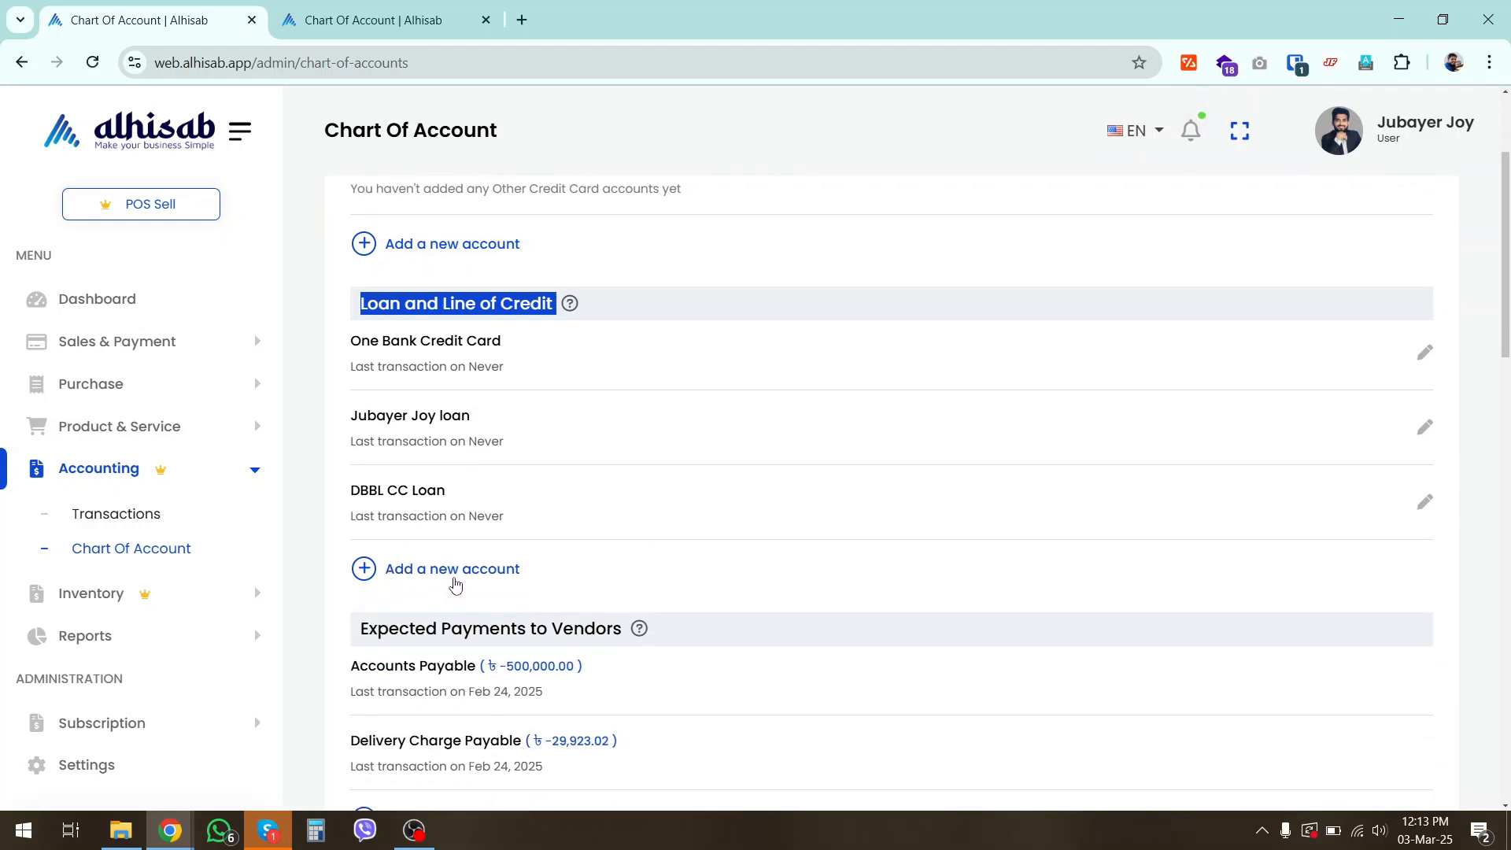
pyautogui.moveTo(352, 498); pyautogui.dragTo(479, 503)
pyautogui.click(491, 507)
pyautogui.scroll(3, 904, 546)
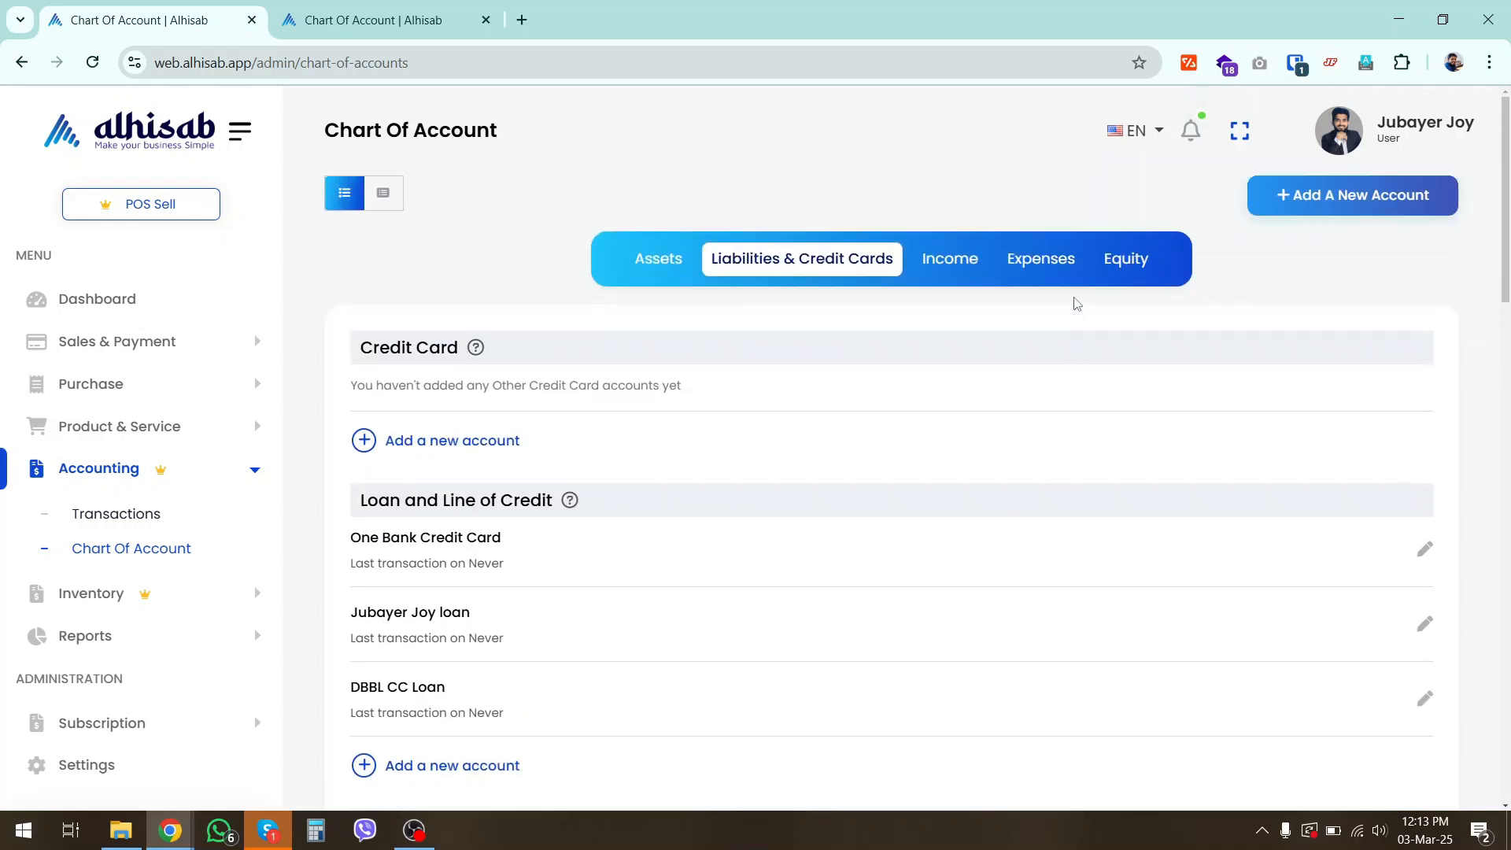
# Examine the Operating Expense accounts in the chart of accounts and locate the DBBL Loan Interest account
pyautogui.click(1058, 262)
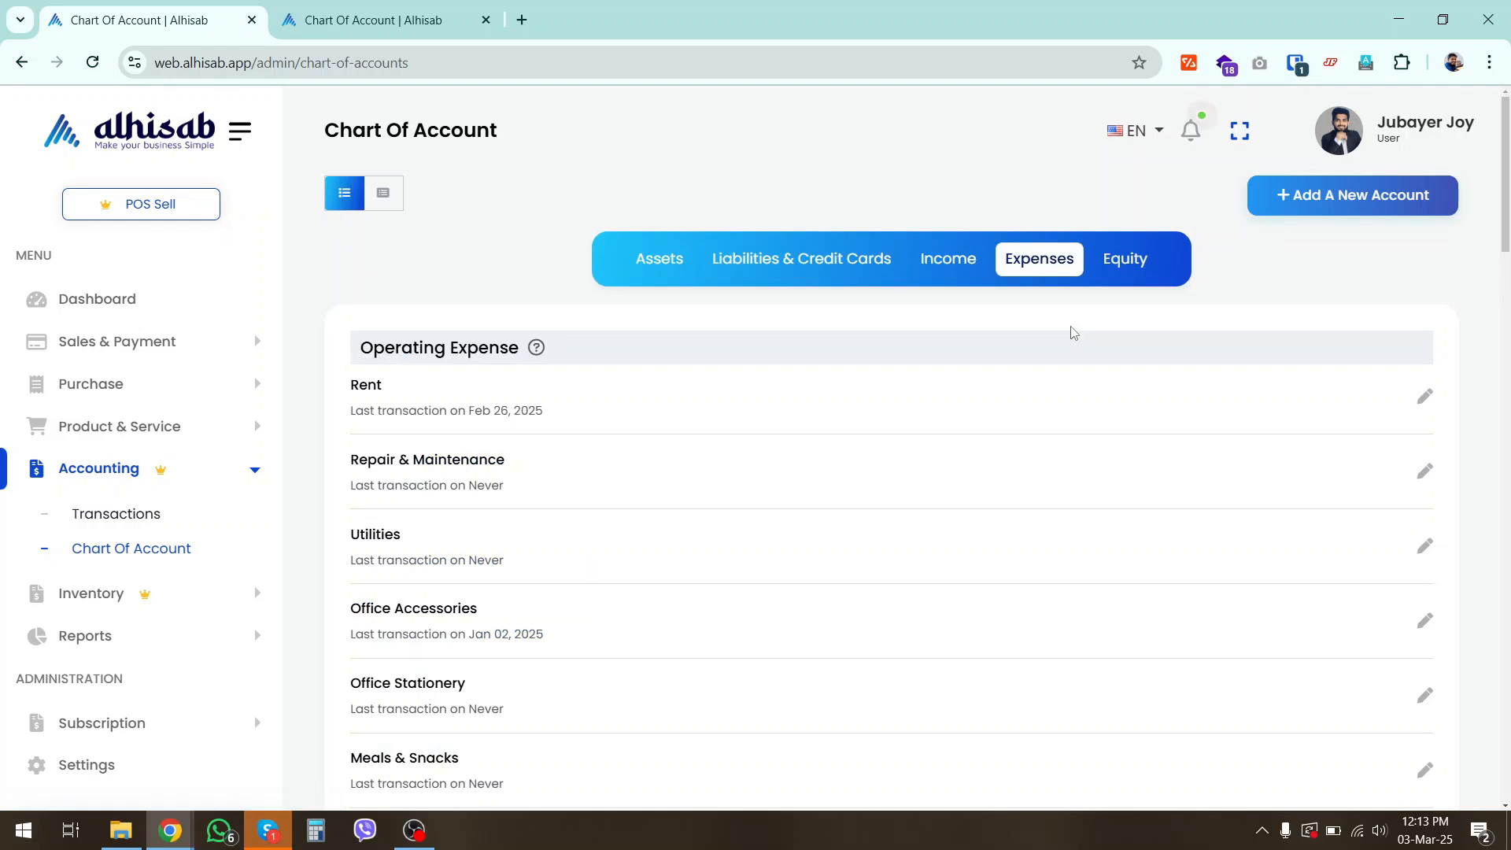
pyautogui.moveTo(360, 349); pyautogui.dragTo(523, 349)
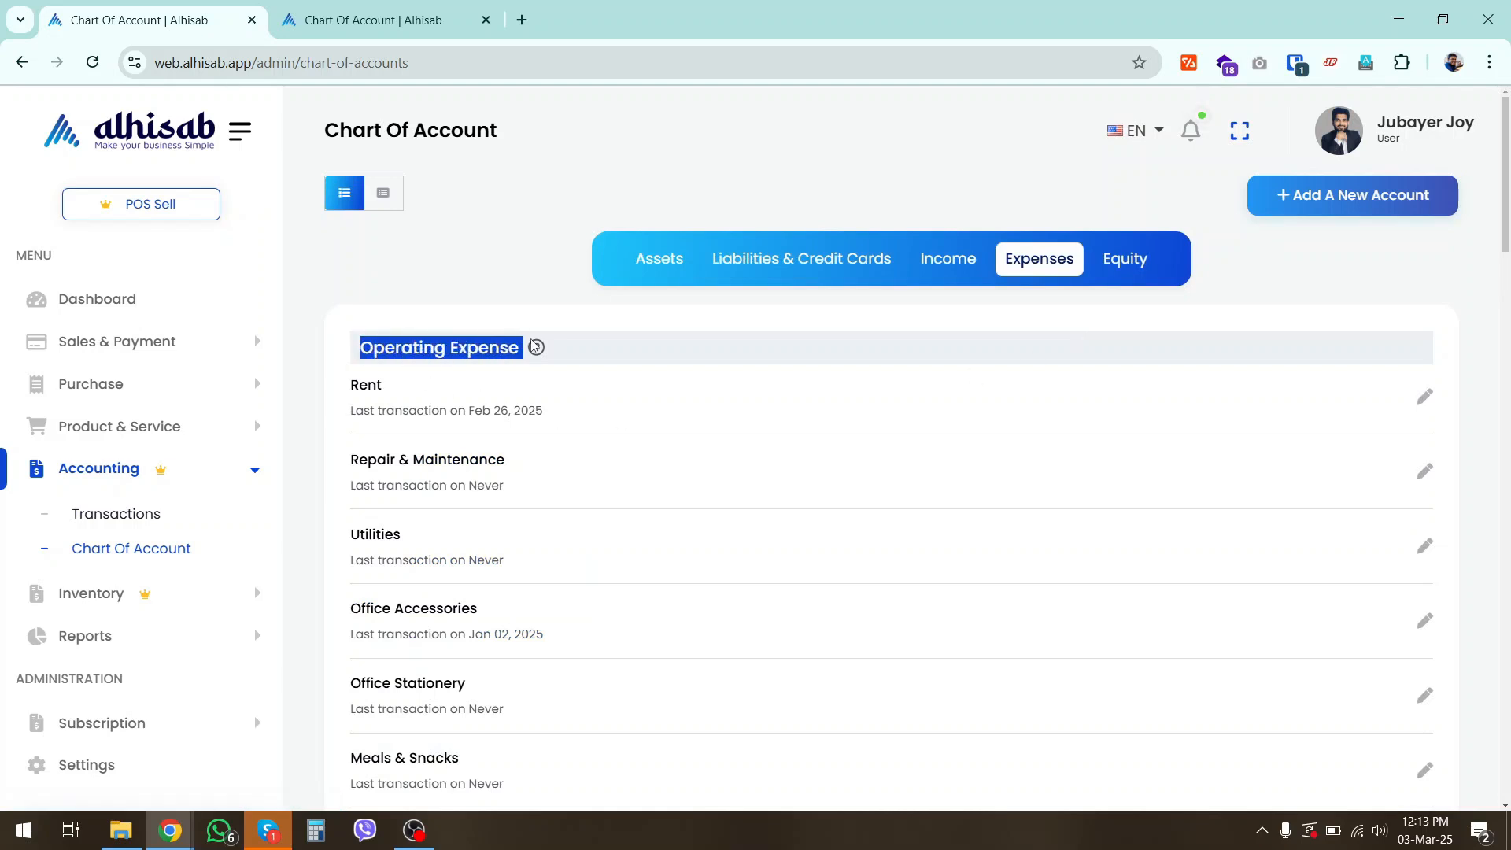
pyautogui.scroll(-12, 675, 538)
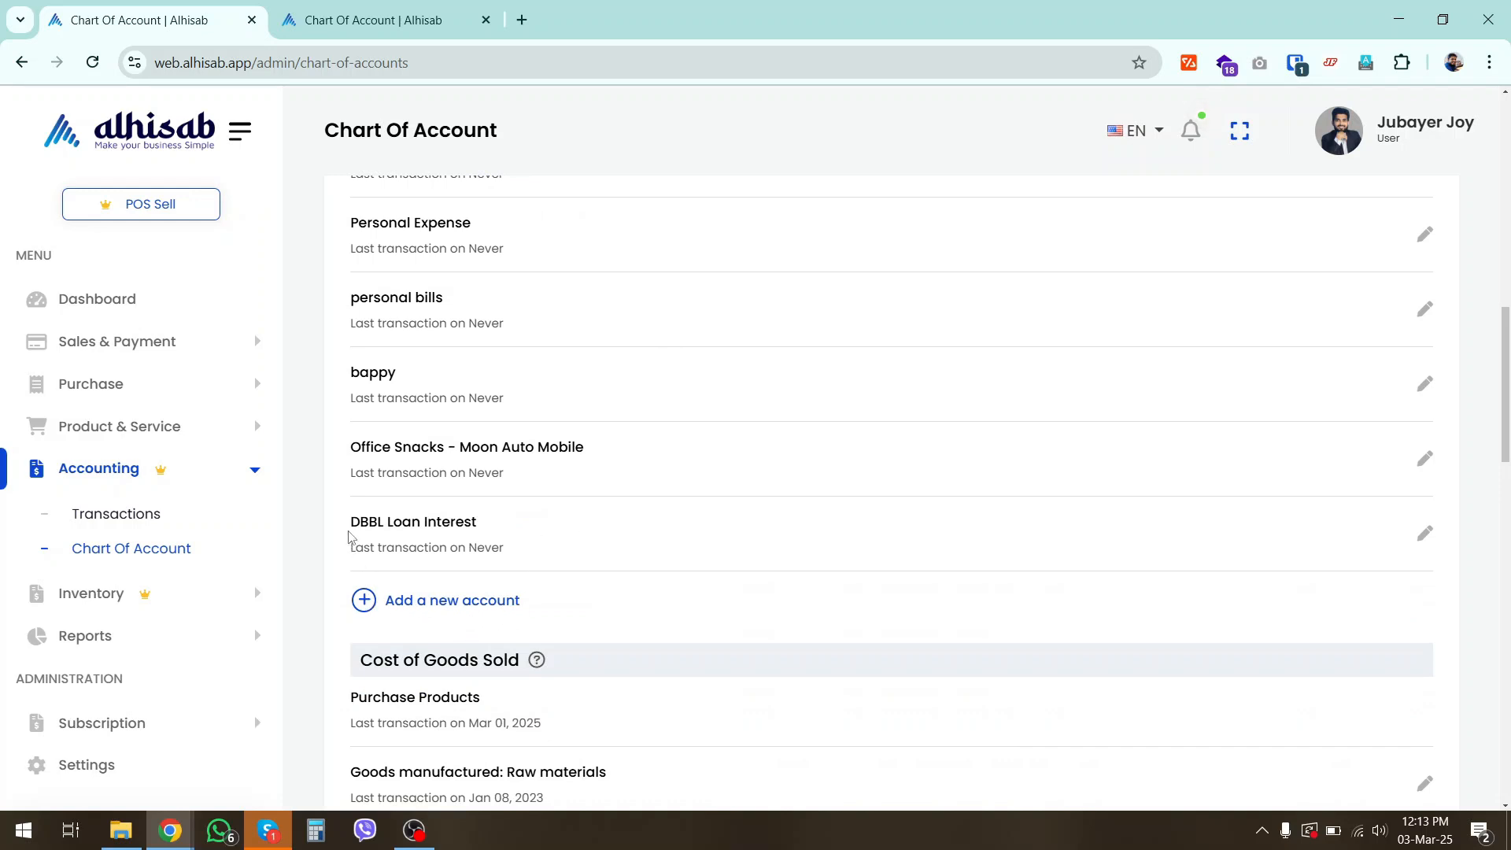
pyautogui.moveTo(350, 529); pyautogui.dragTo(487, 535)
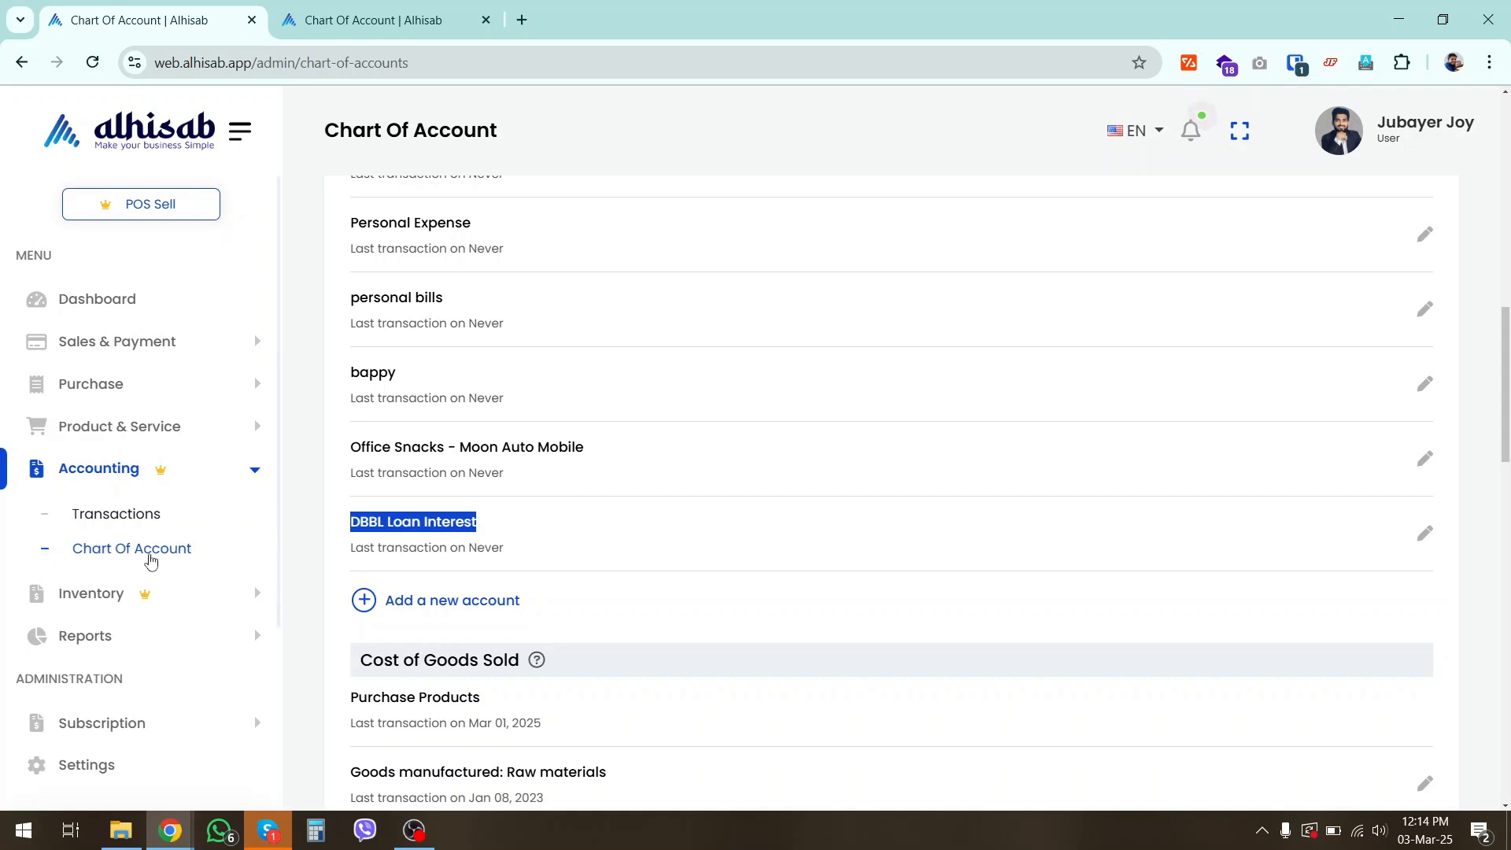
# Start a new income entry in the accounting transactions and set its category to DBBL CC Loan
pyautogui.click(137, 522)
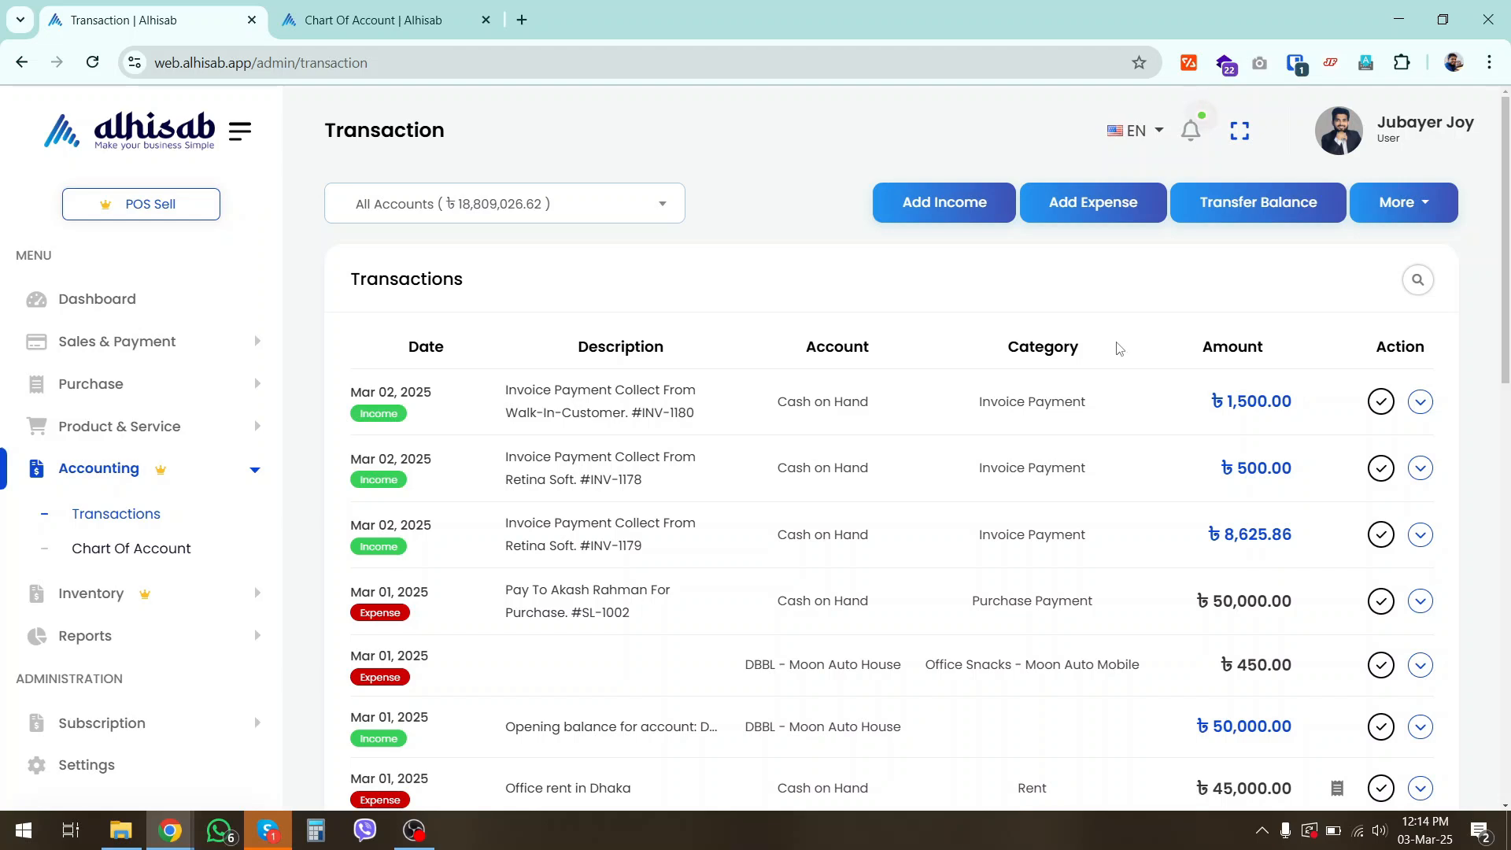
pyautogui.click(984, 203)
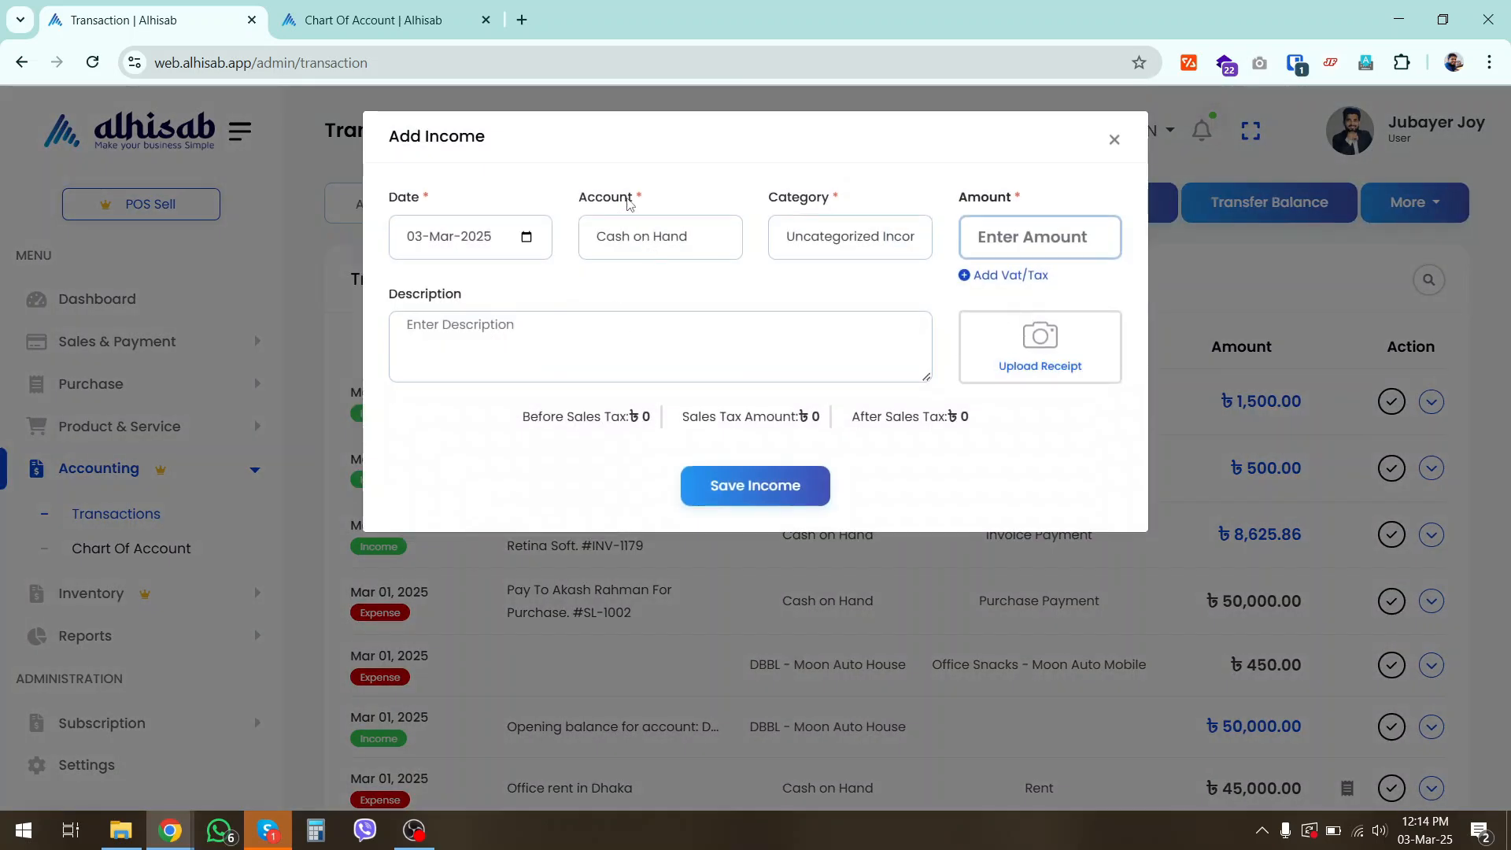
pyautogui.click(820, 235)
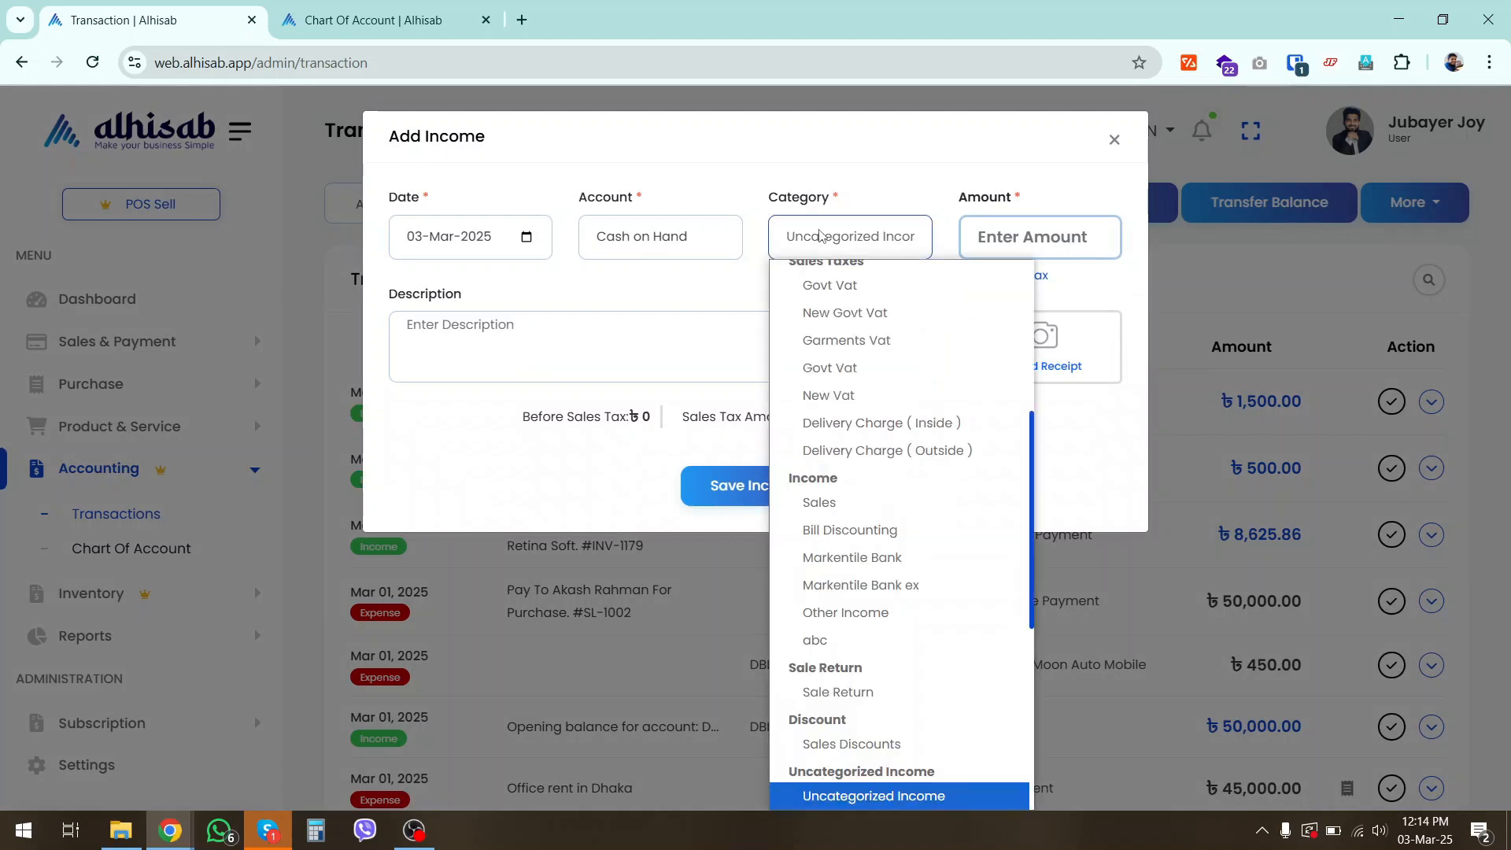
pyautogui.press('l')
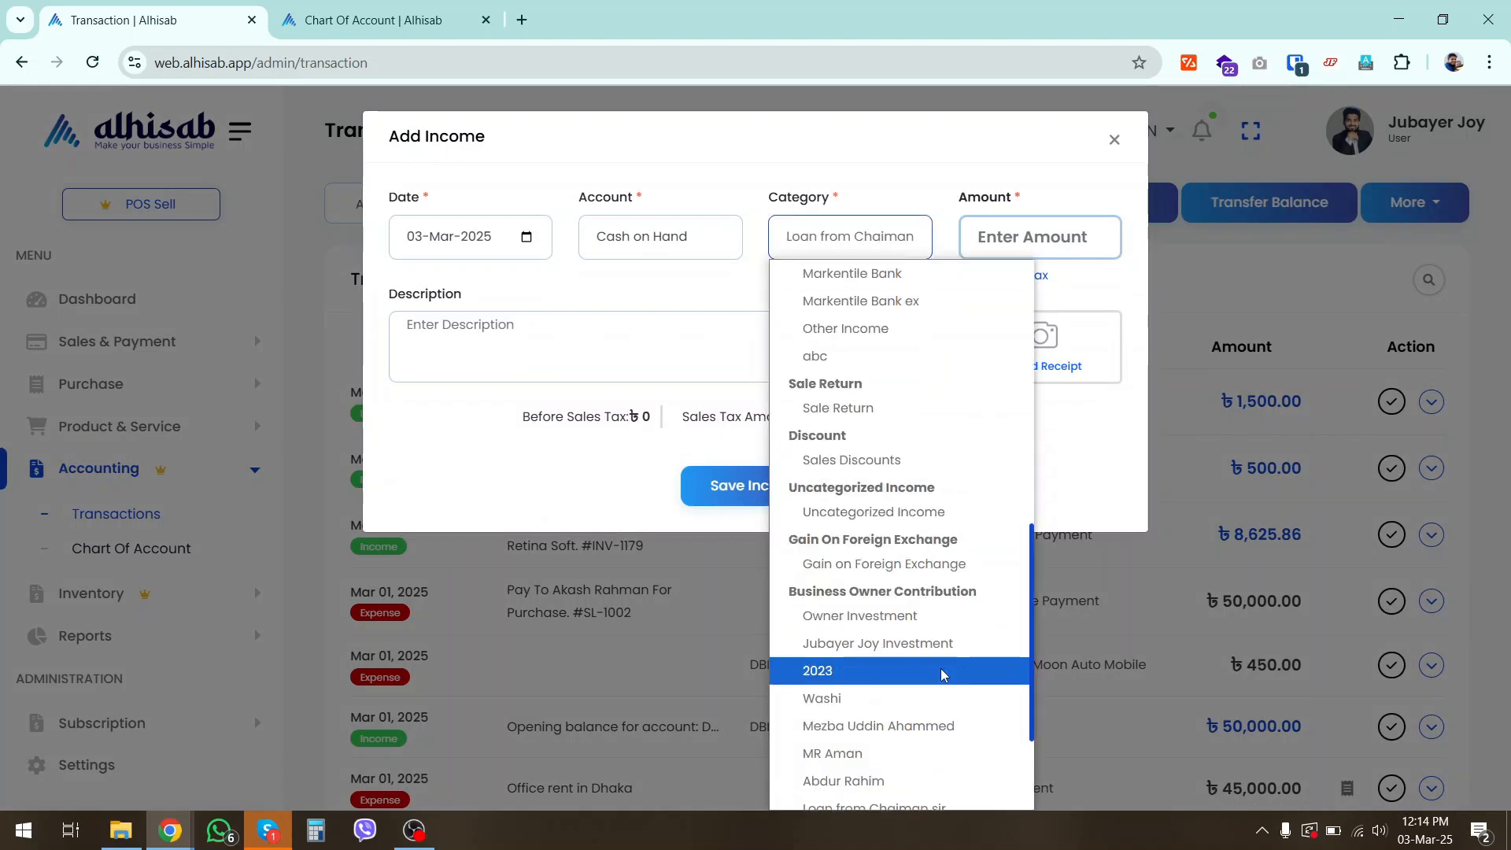
pyautogui.press('l')
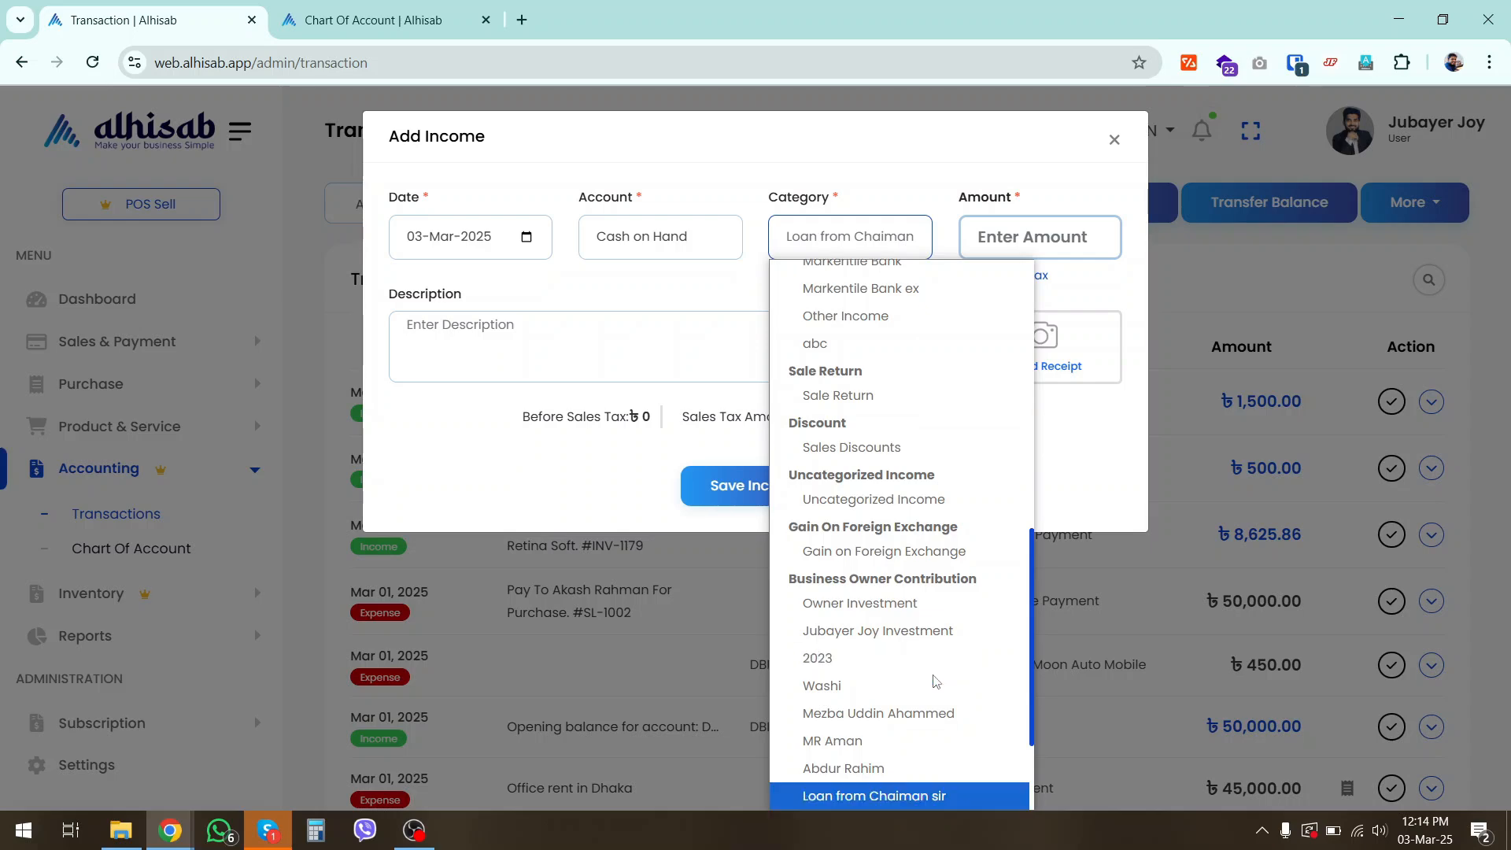
pyautogui.scroll(-2, 935, 680)
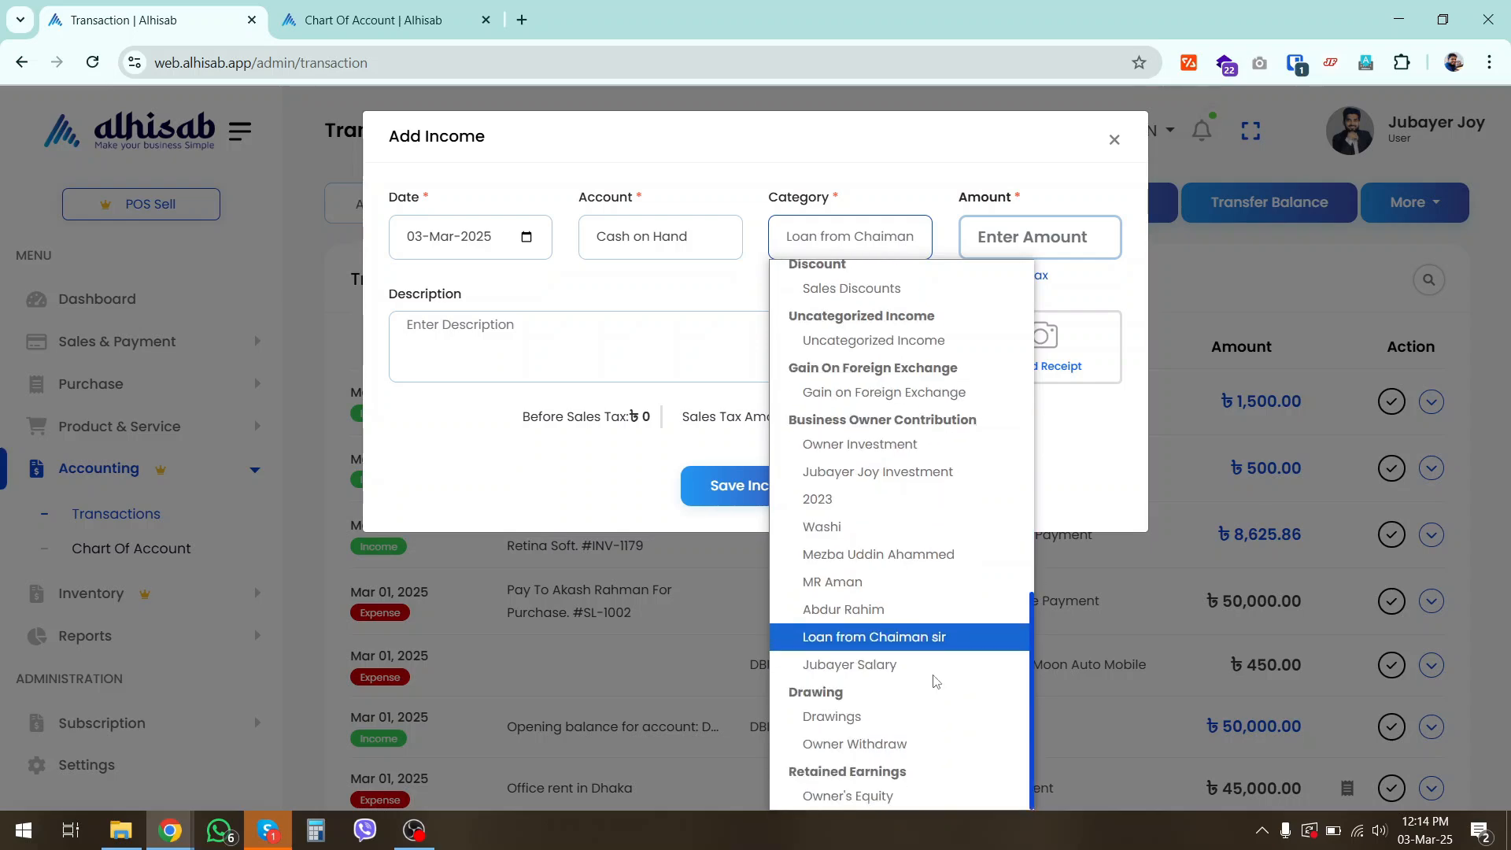
pyautogui.scroll(12, 934, 681)
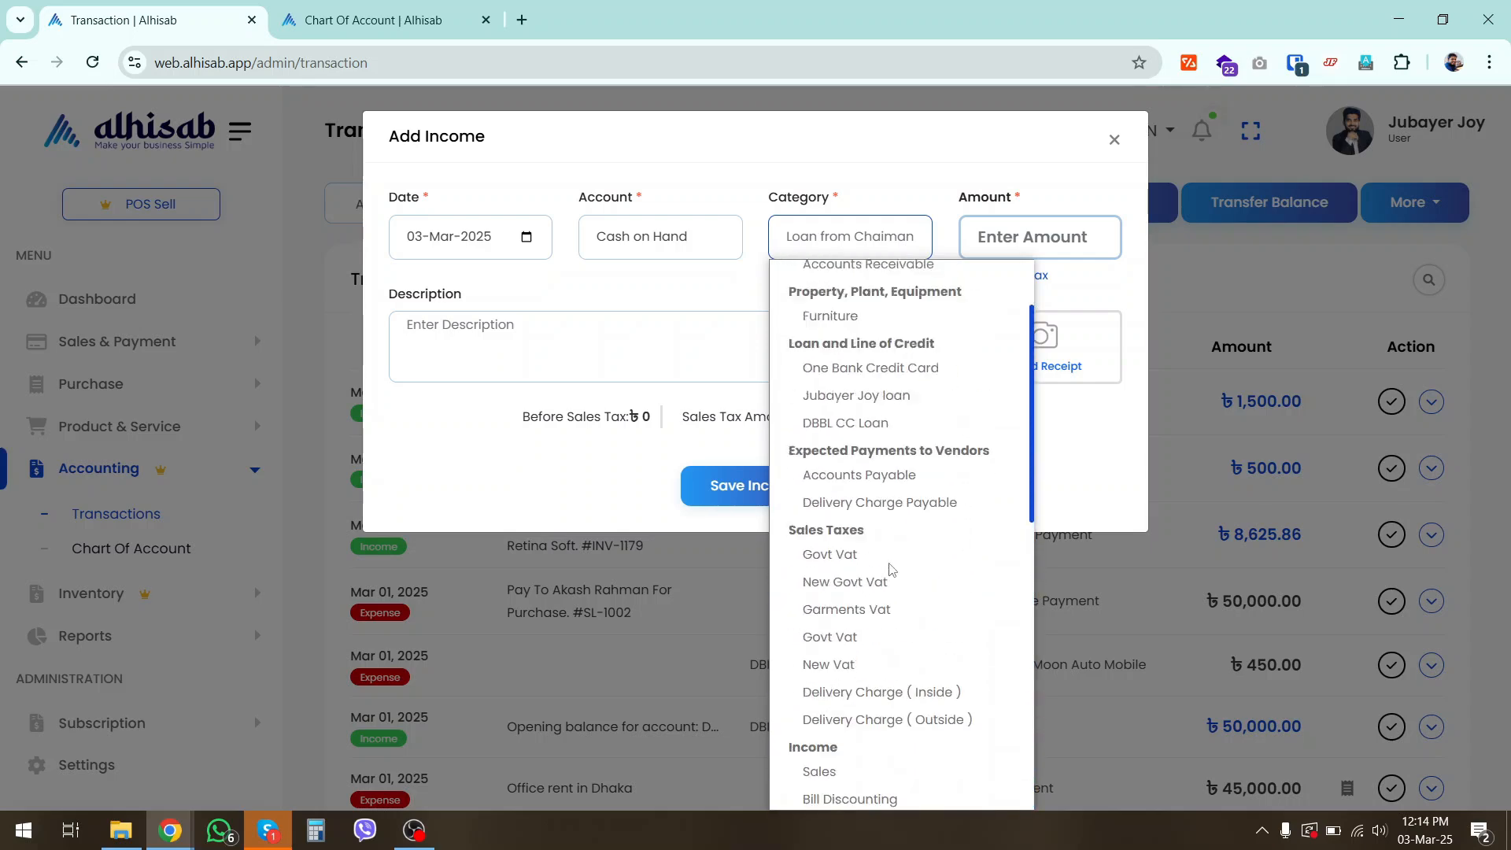
pyautogui.scroll(2, 891, 568)
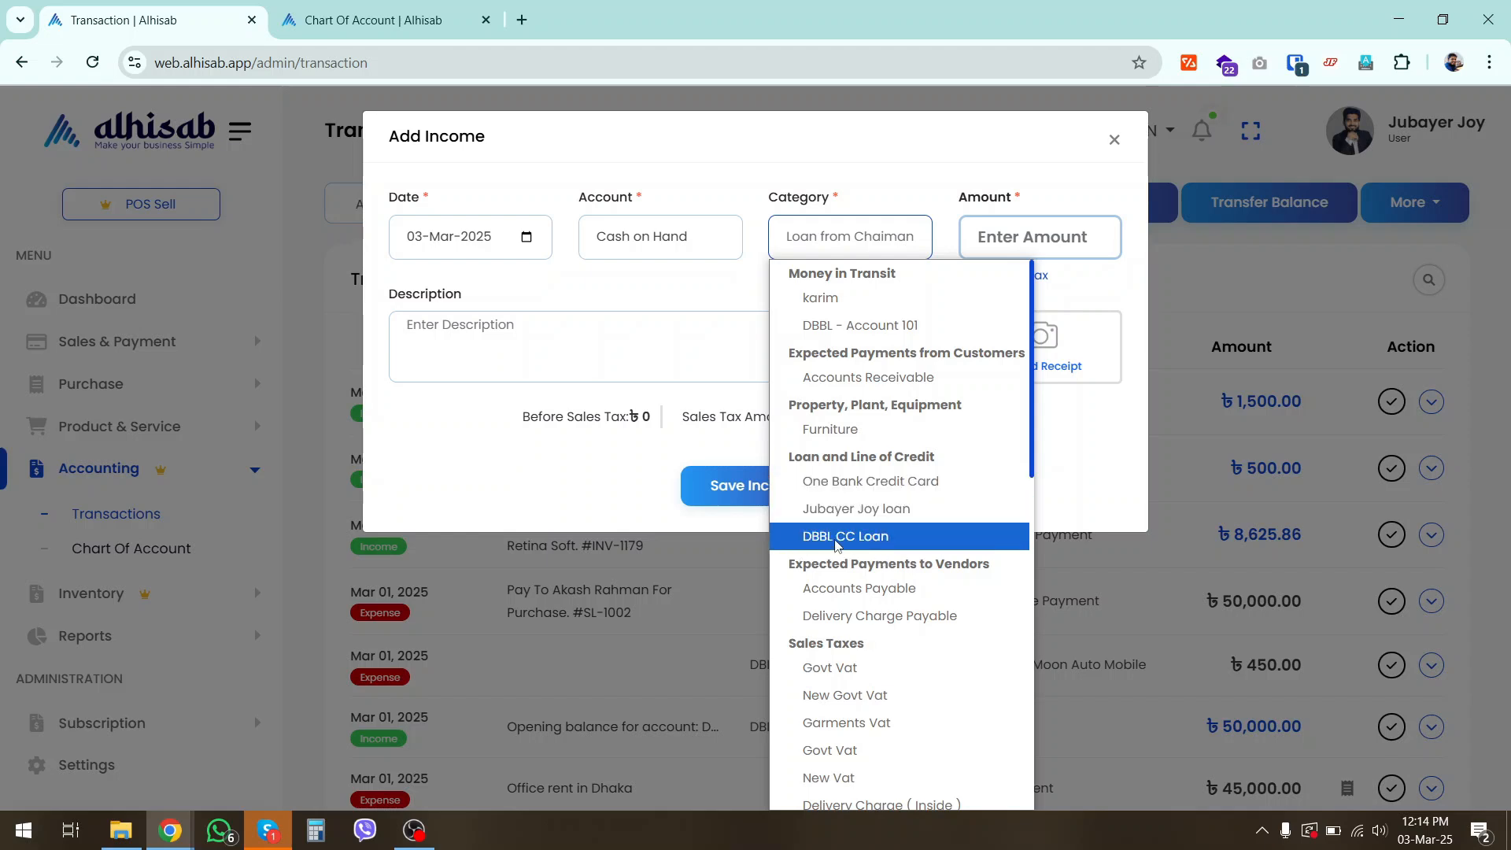
pyautogui.click(836, 538)
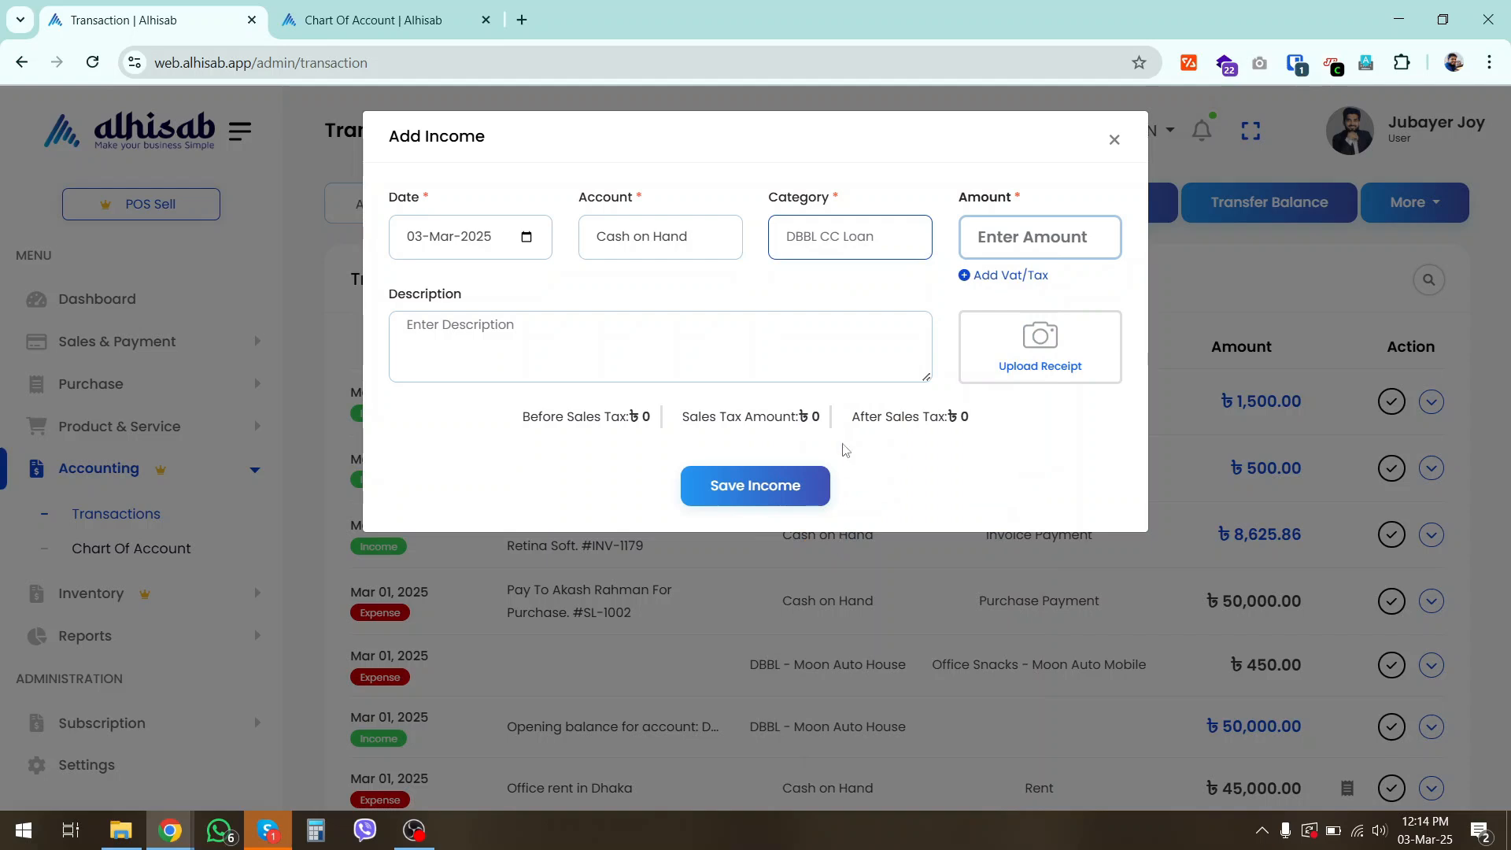
# Assign the income to the Dutch Bangla Bank Ltd account with an amount of 1000000 and save it
pyautogui.click(663, 245)
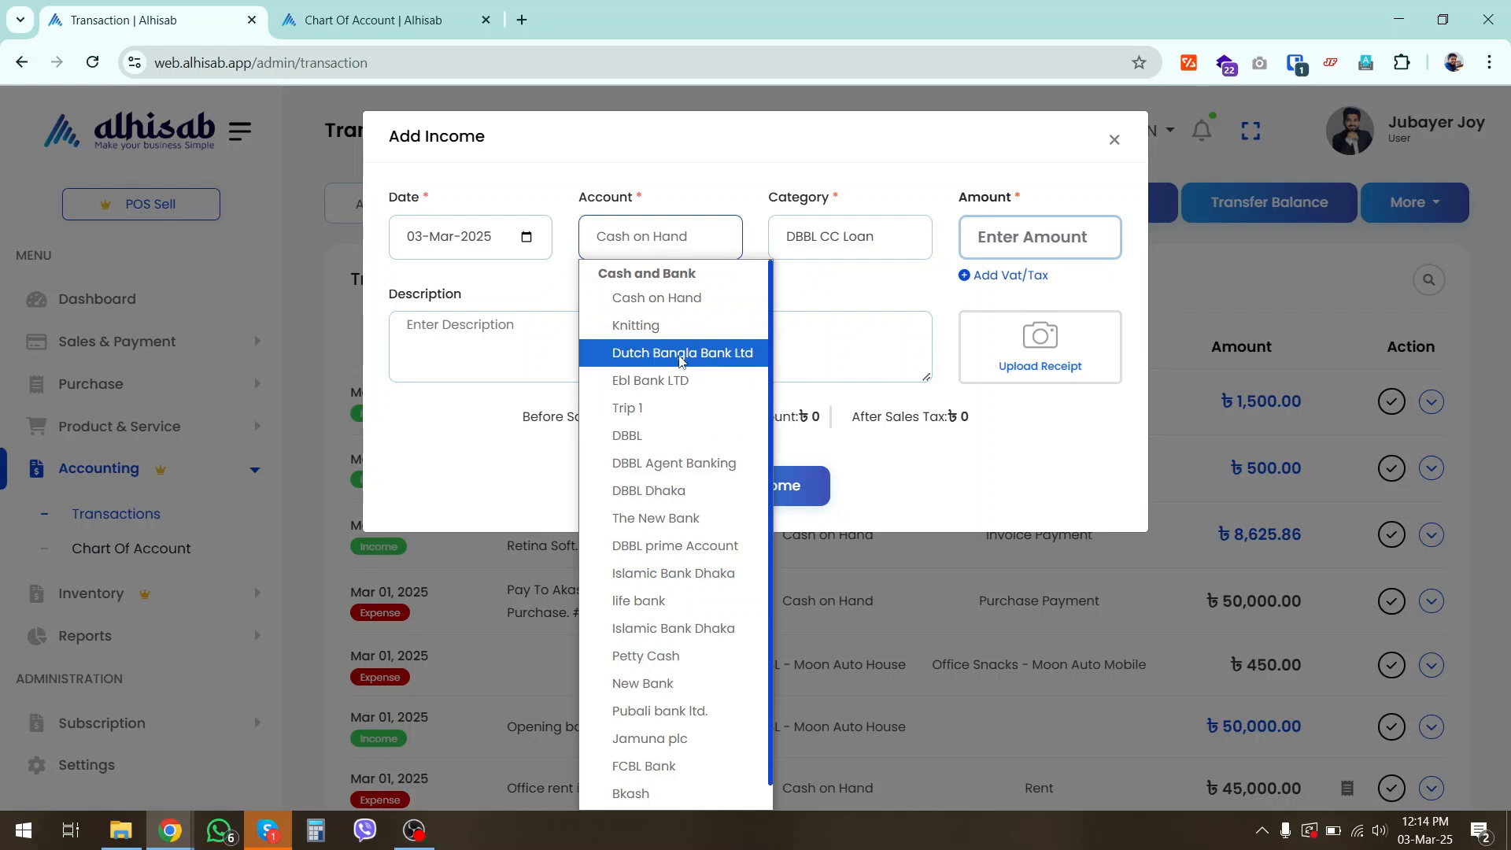
pyautogui.click(682, 354)
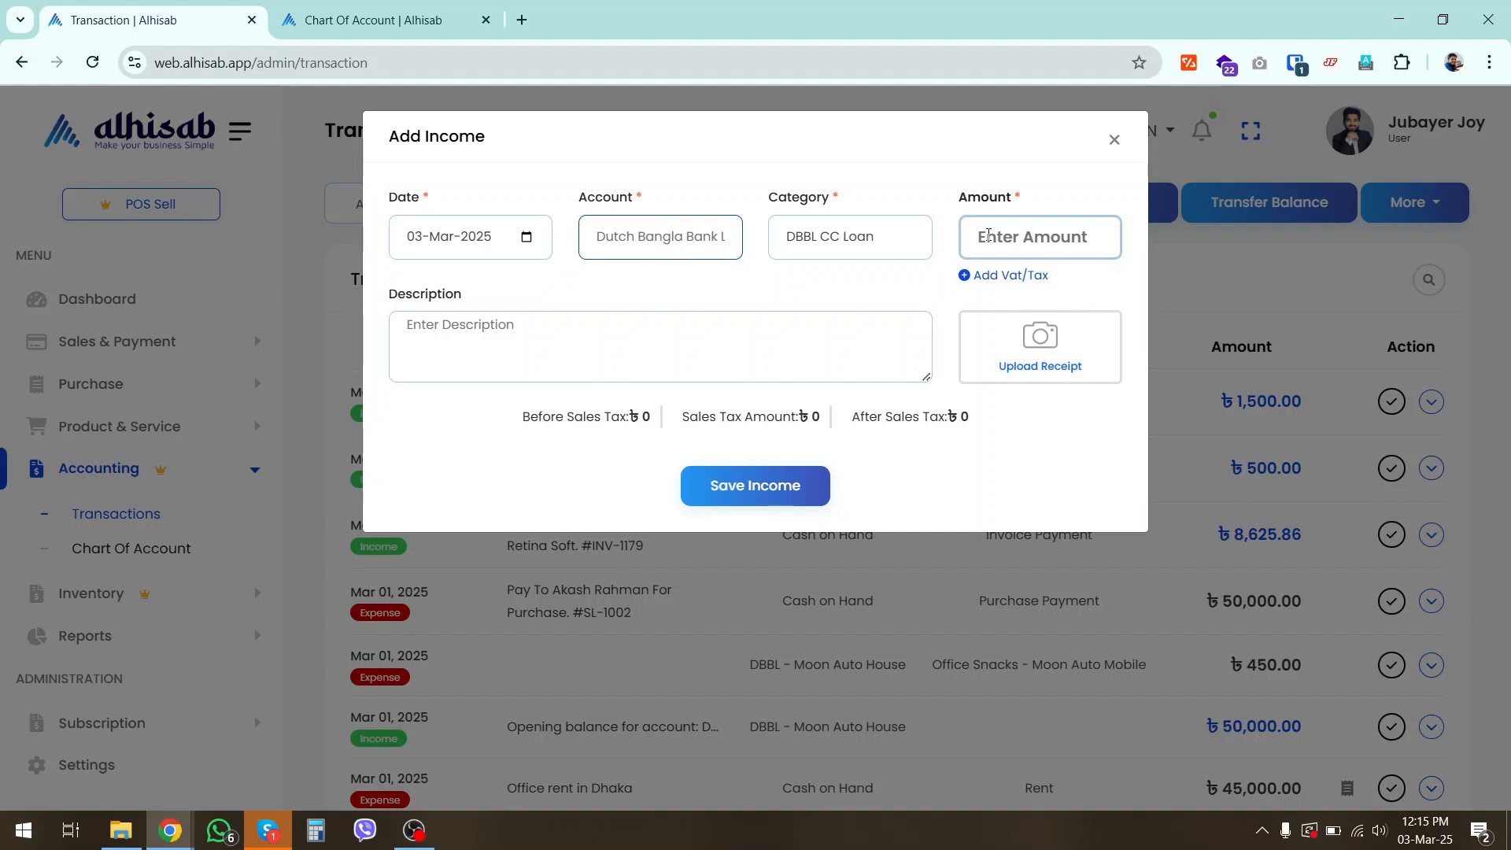
pyautogui.click(988, 235)
pyautogui.write('1000000')
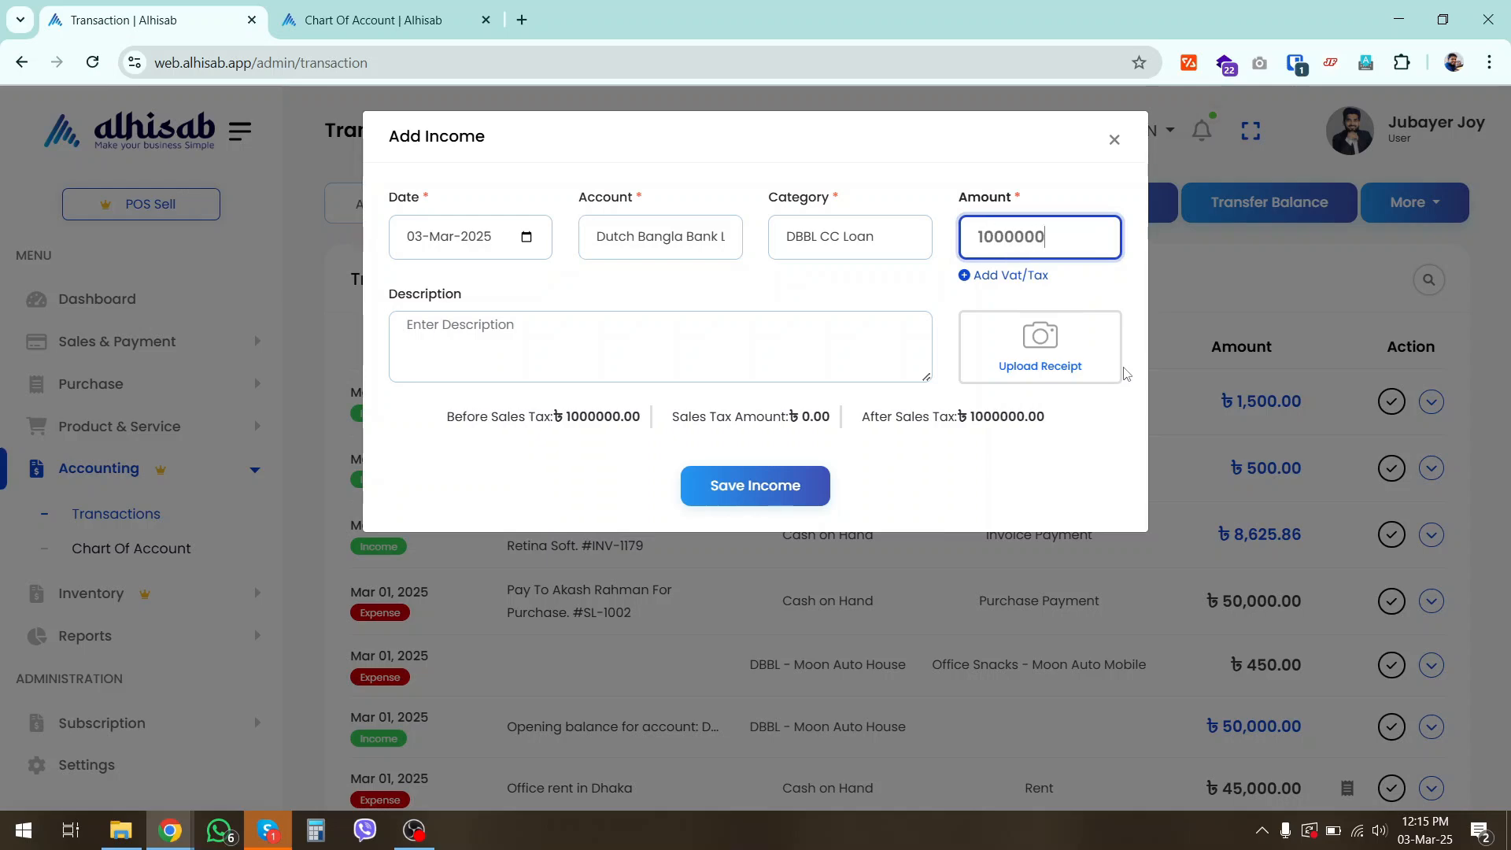
pyautogui.click(798, 496)
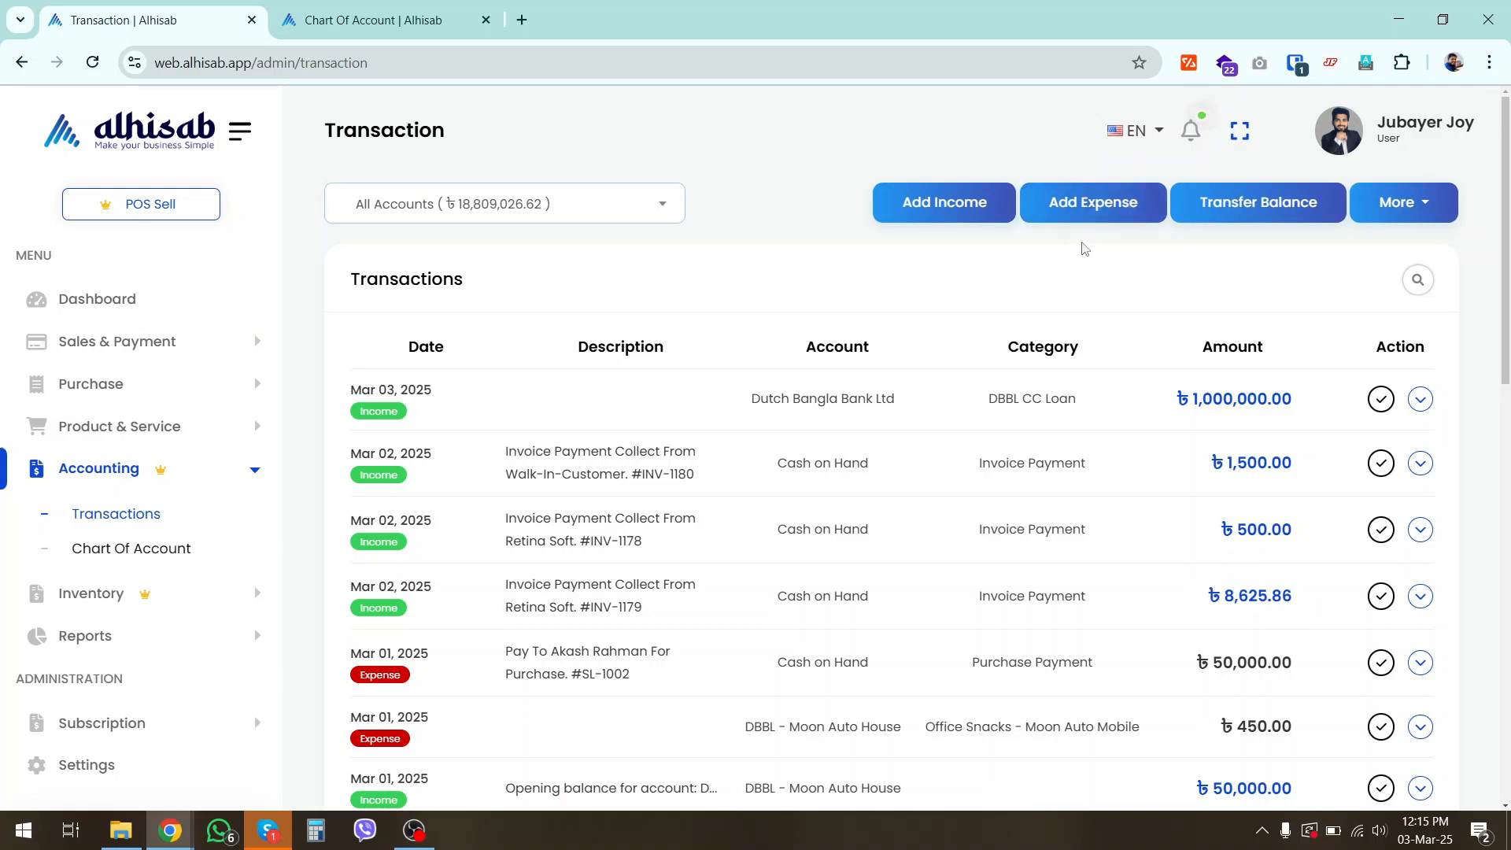
# Start a new expense entry with the Dutch Bangla Bank Ltd account and the DBBL CC Loan category
pyautogui.click(1082, 200)
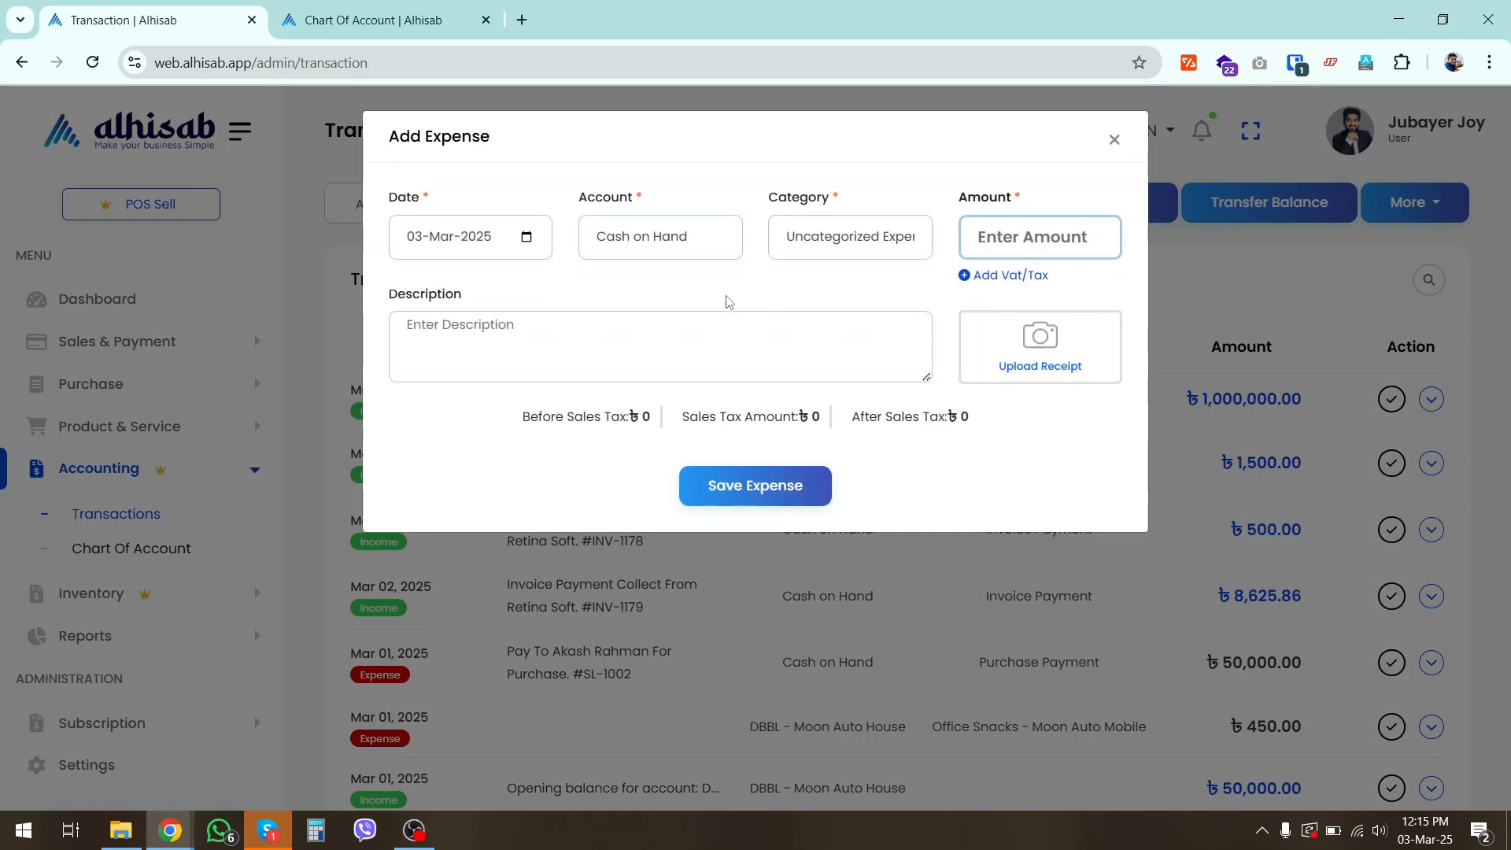
pyautogui.click(675, 251)
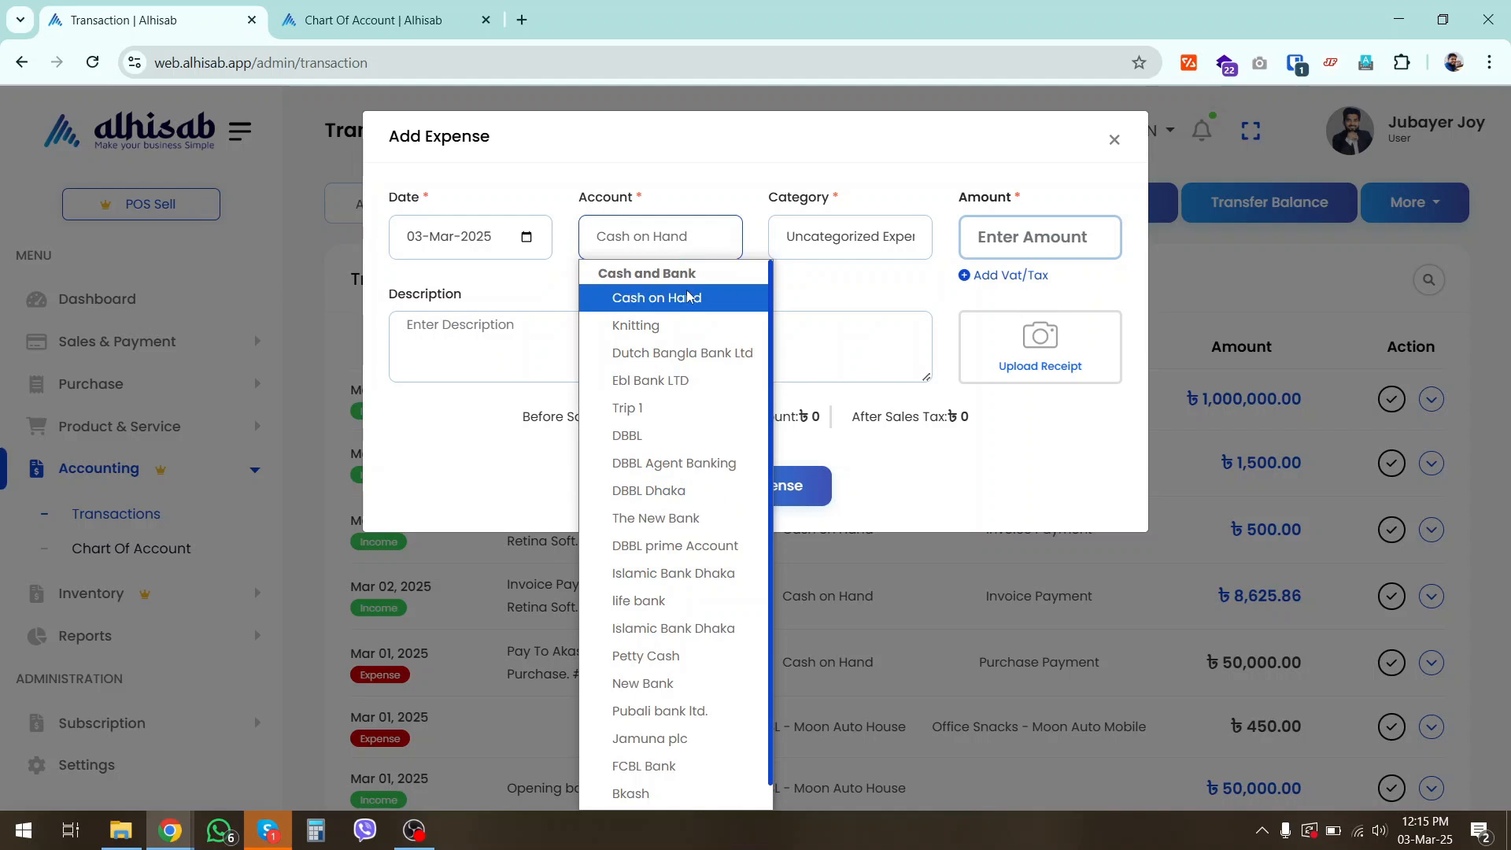
pyautogui.click(685, 353)
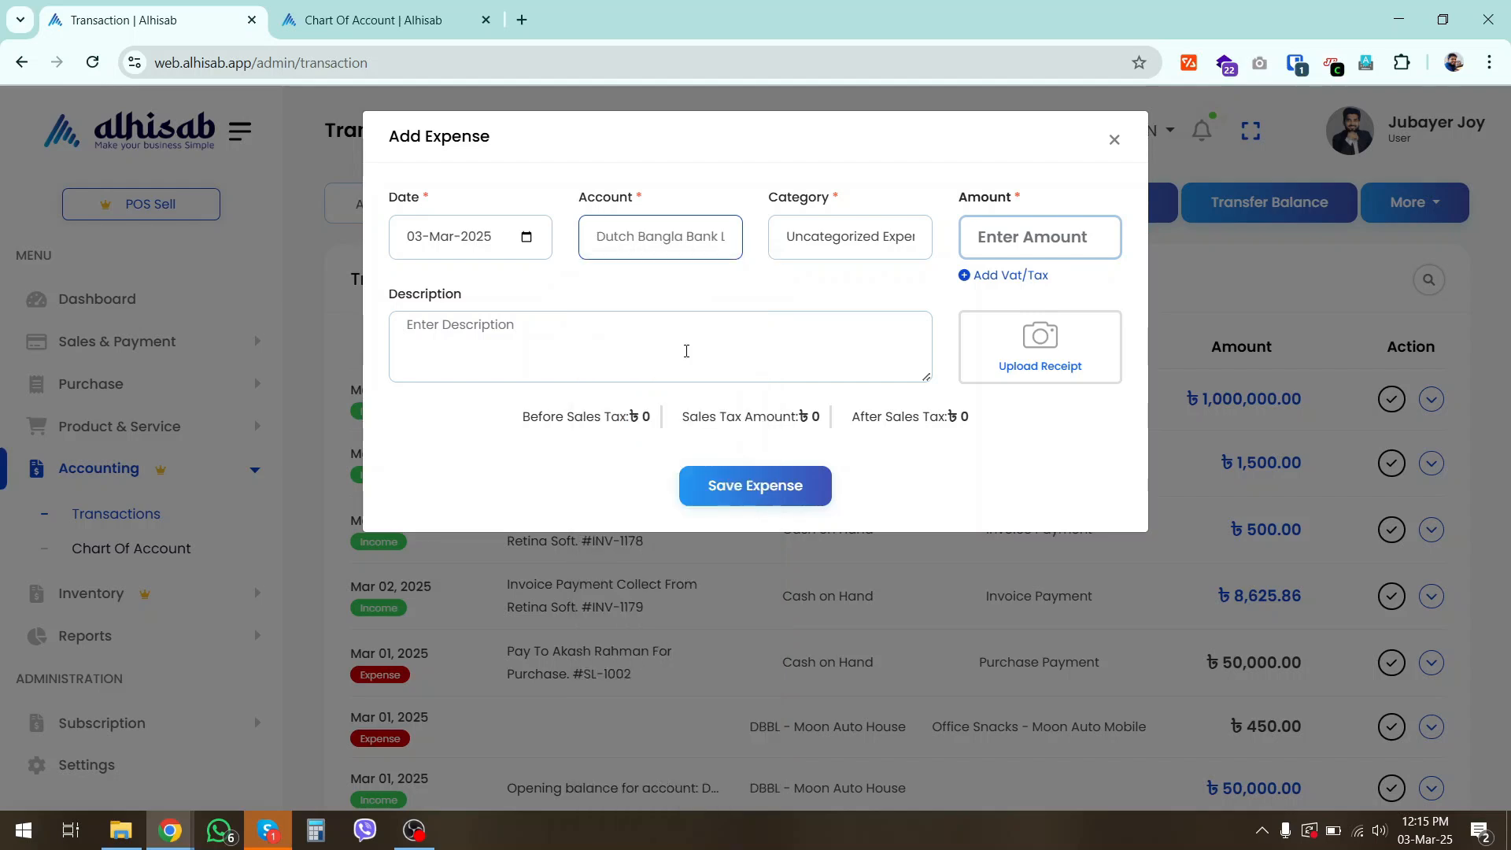
pyautogui.click(801, 251)
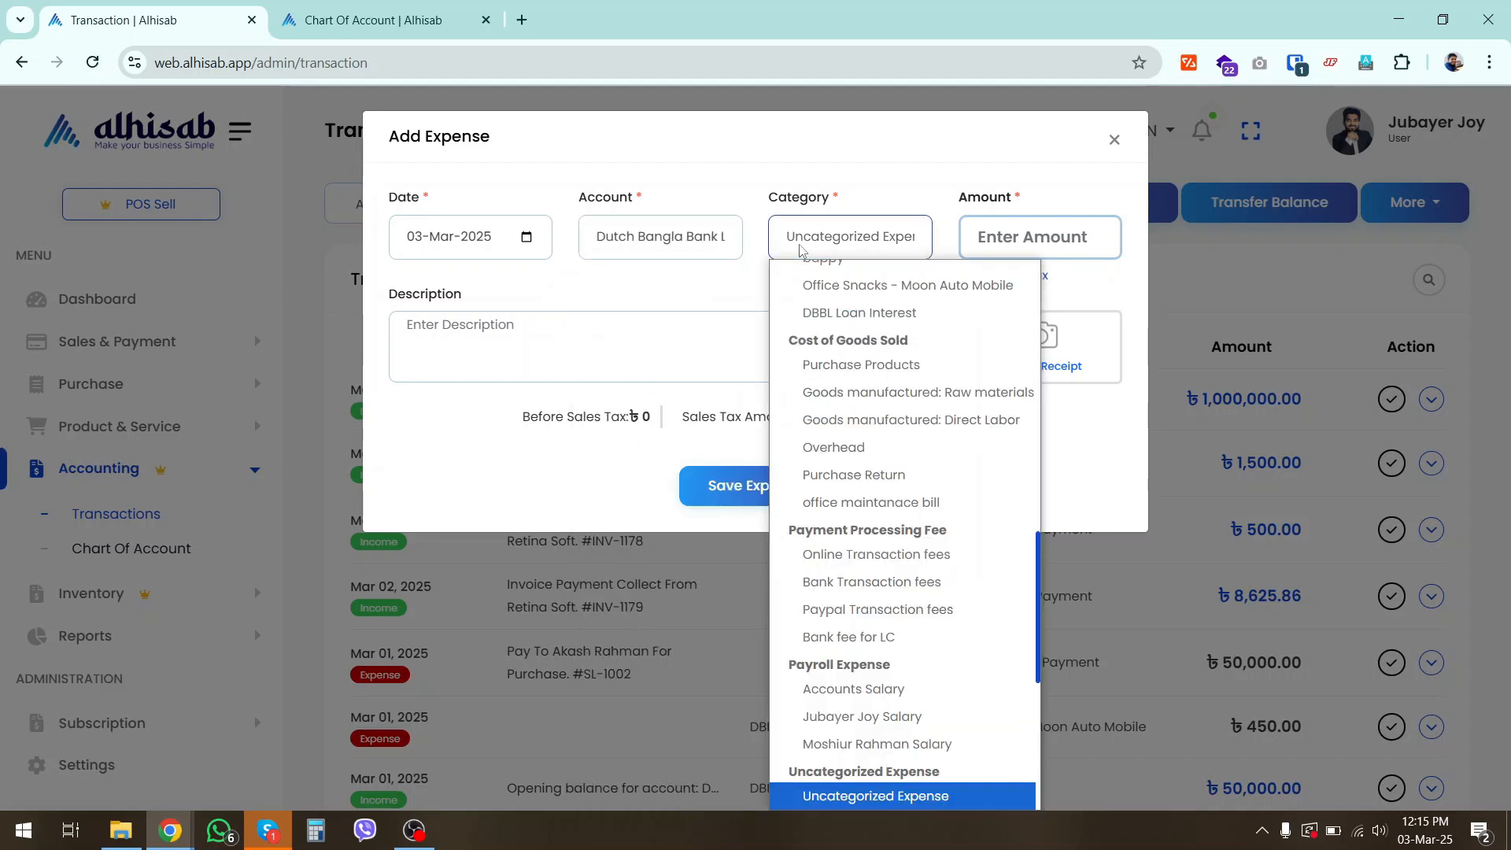
pyautogui.scroll(10, 929, 511)
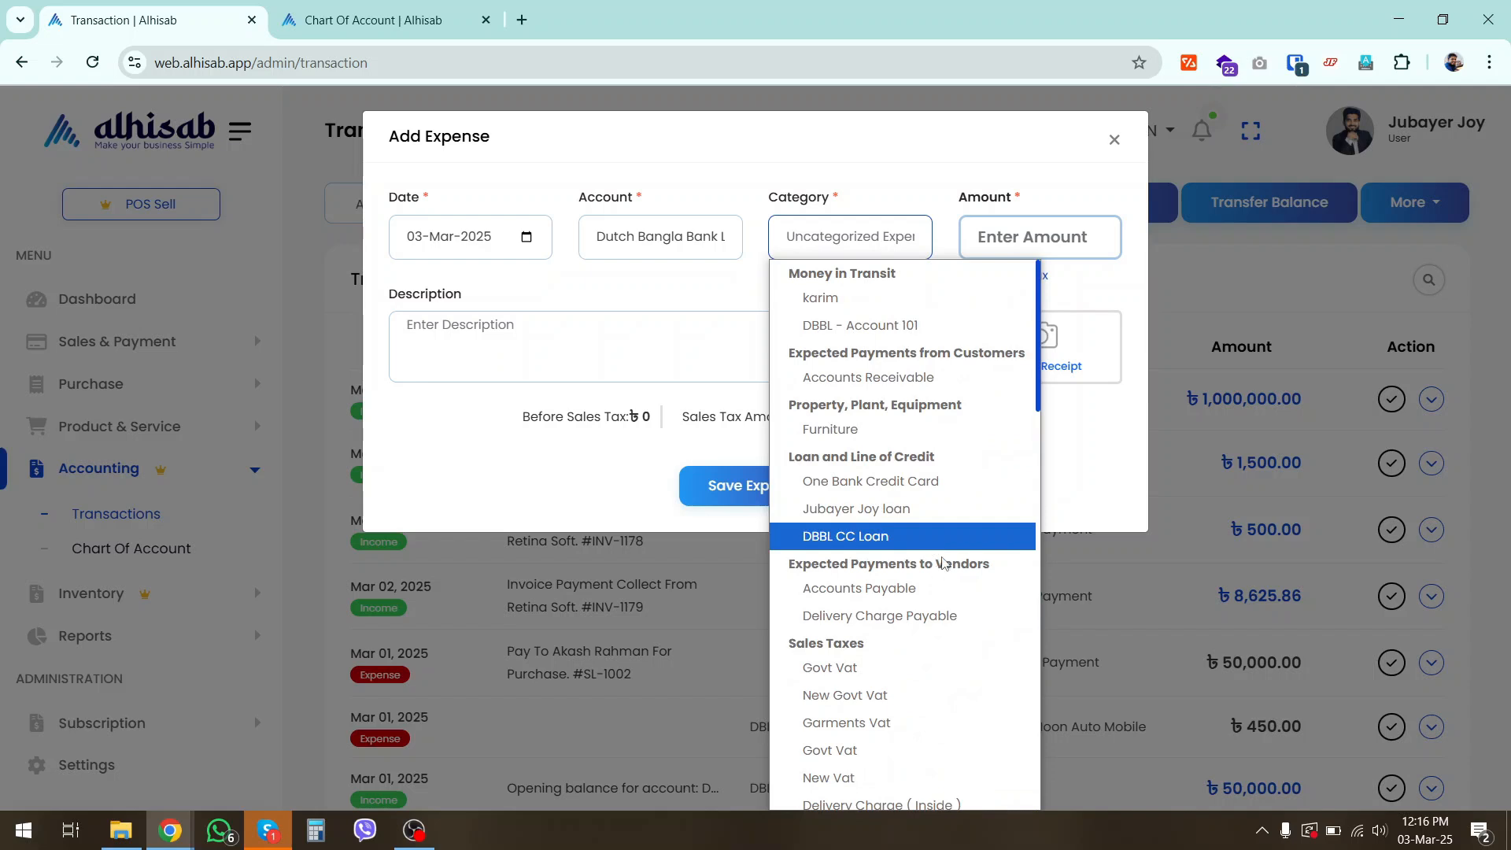
pyautogui.click(912, 538)
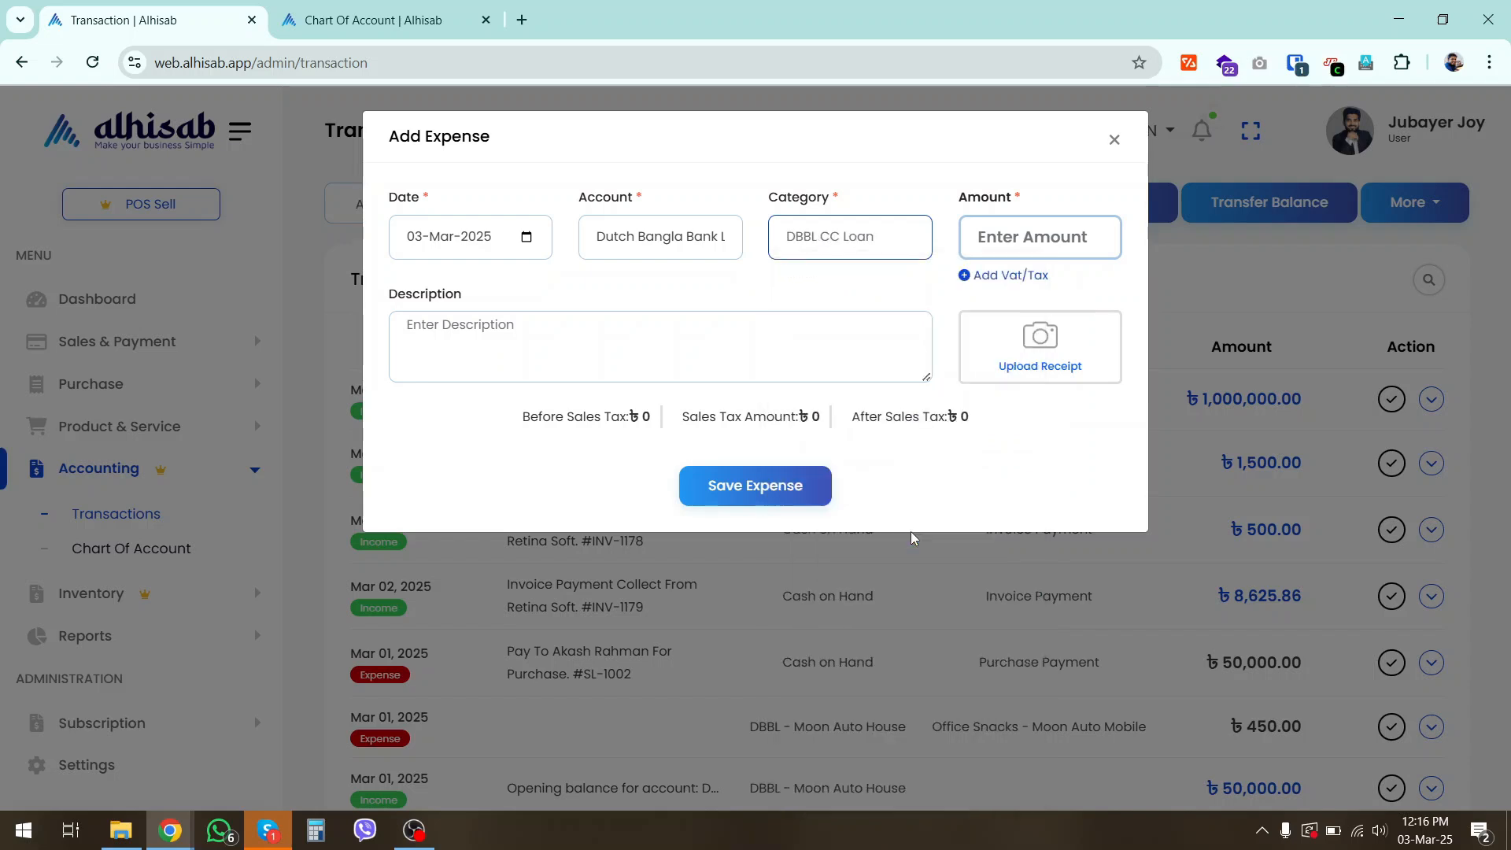
# Set the expense amount to 50000, save the loan repayment and dismiss the confirmation
pyautogui.click(998, 228)
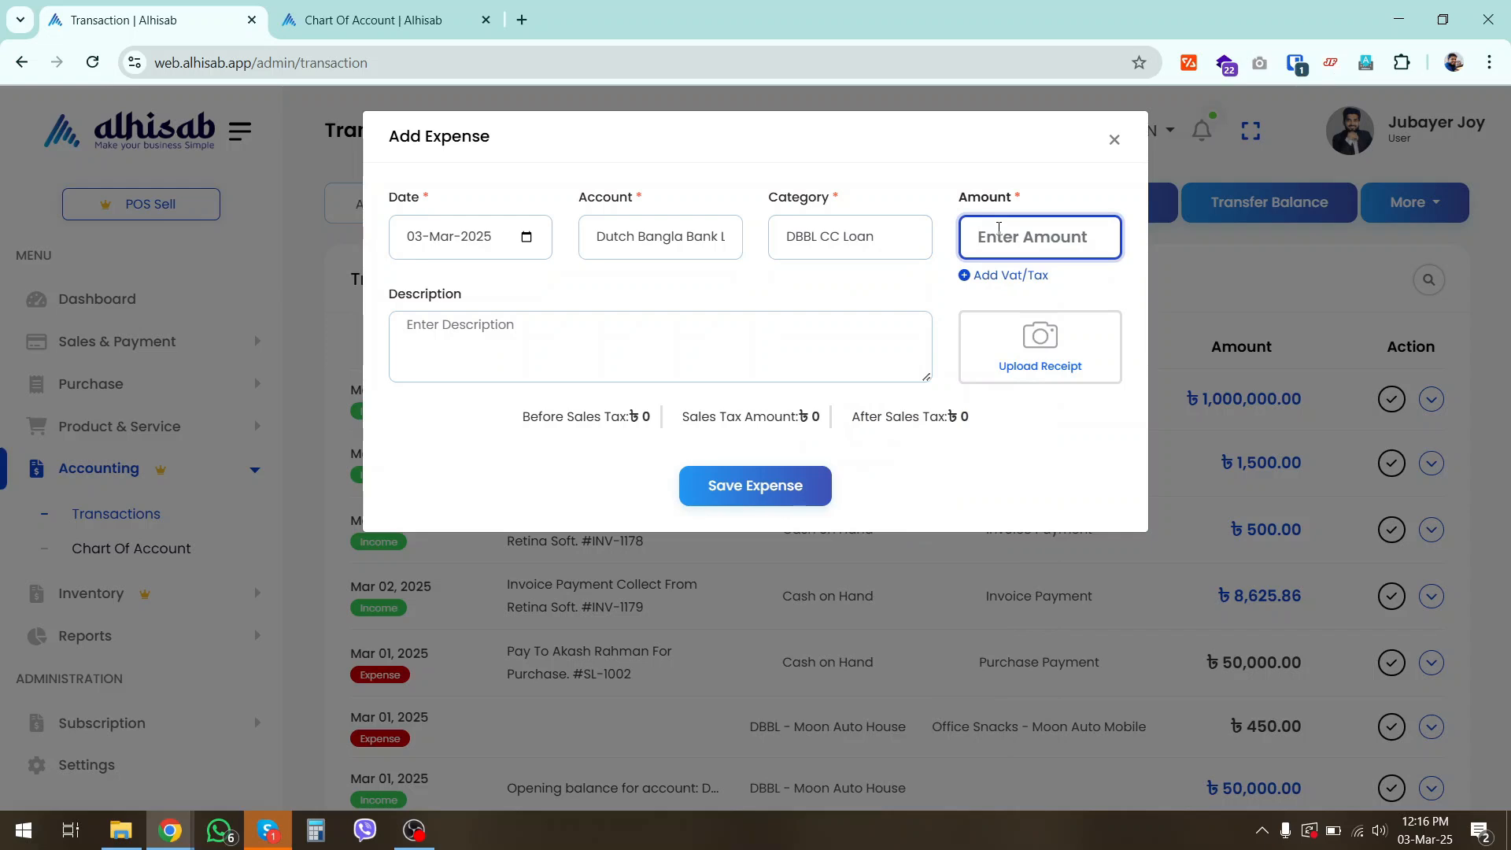
pyautogui.write('50000')
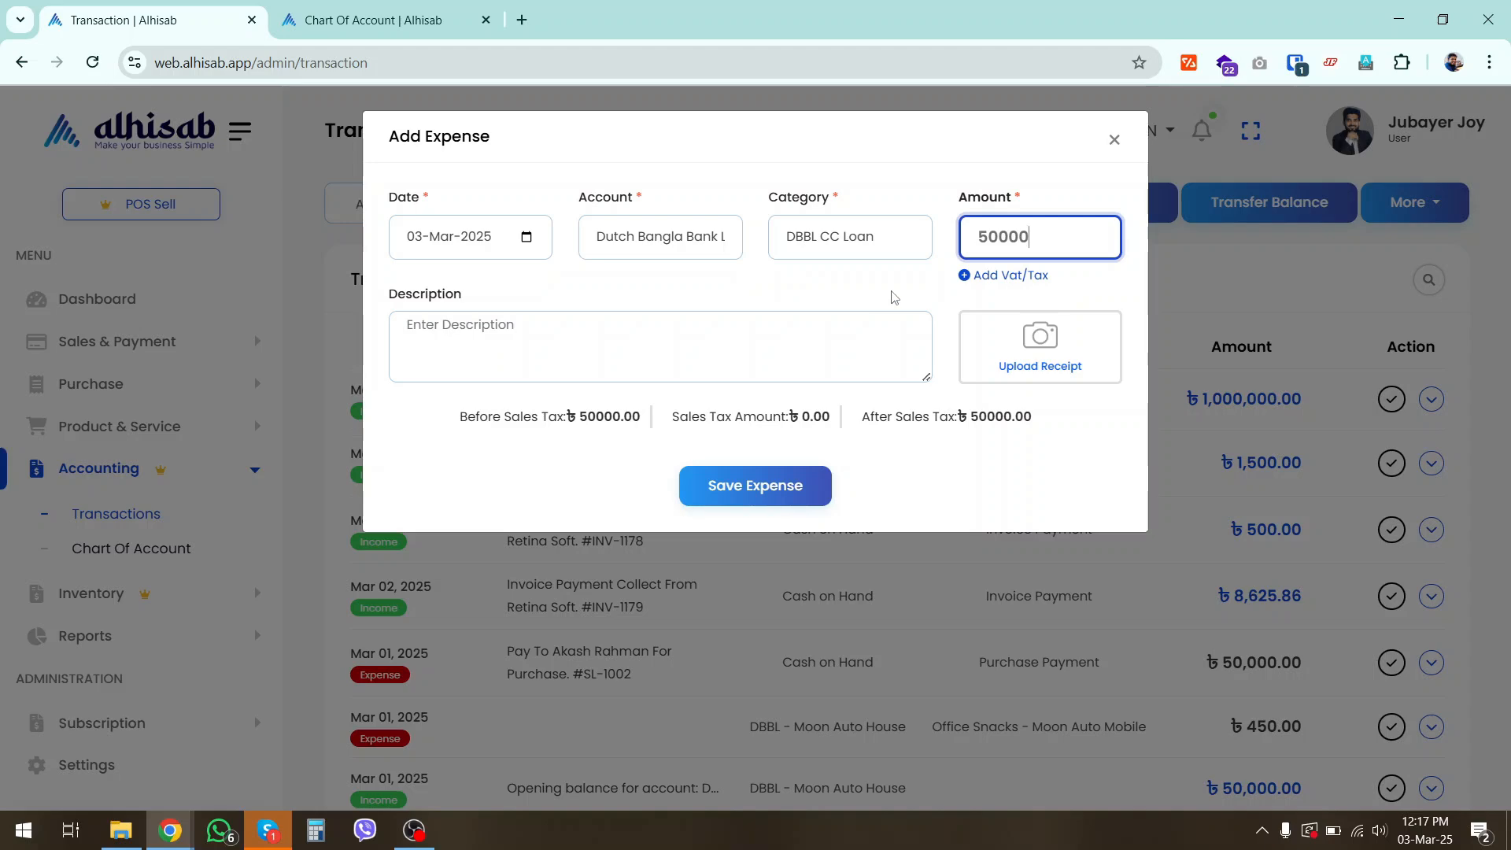
pyautogui.click(768, 494)
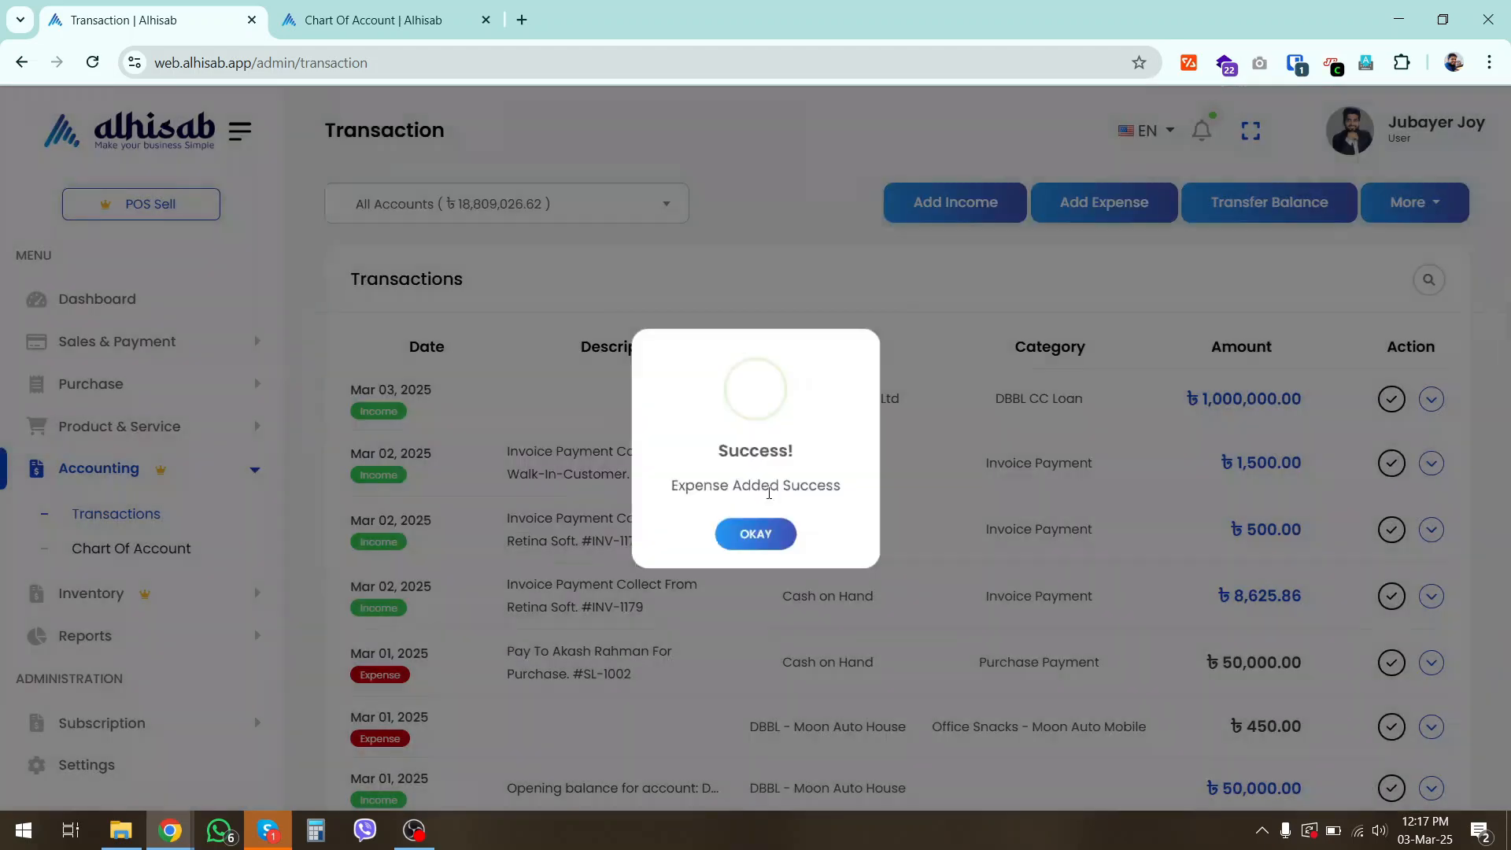
pyautogui.click(758, 541)
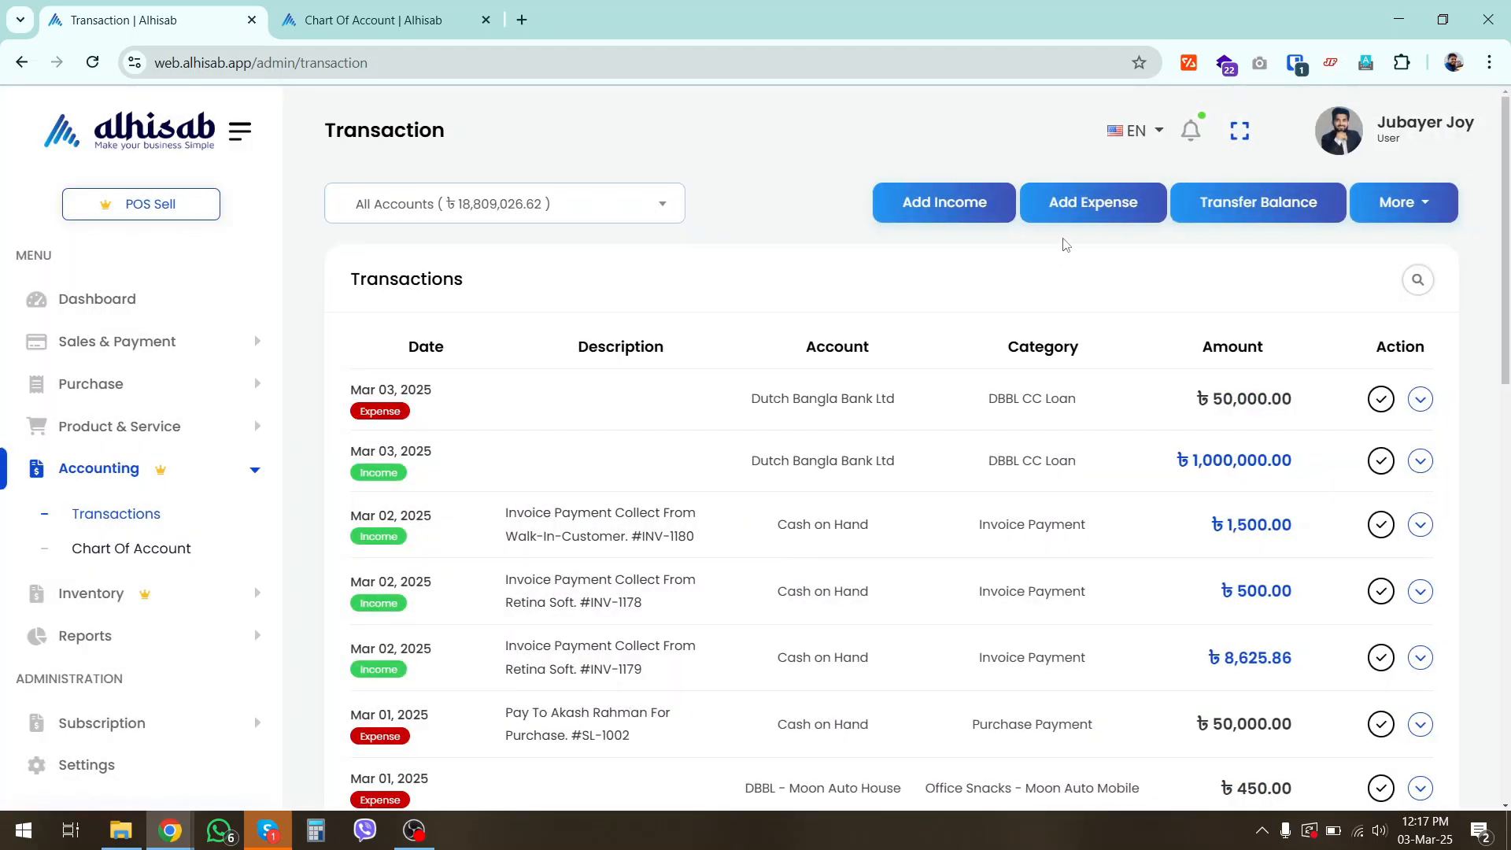
# Start a new expense entry with the Dutch Bangla Bank Ltd account and the DBBL Loan Interest category
pyautogui.click(1096, 207)
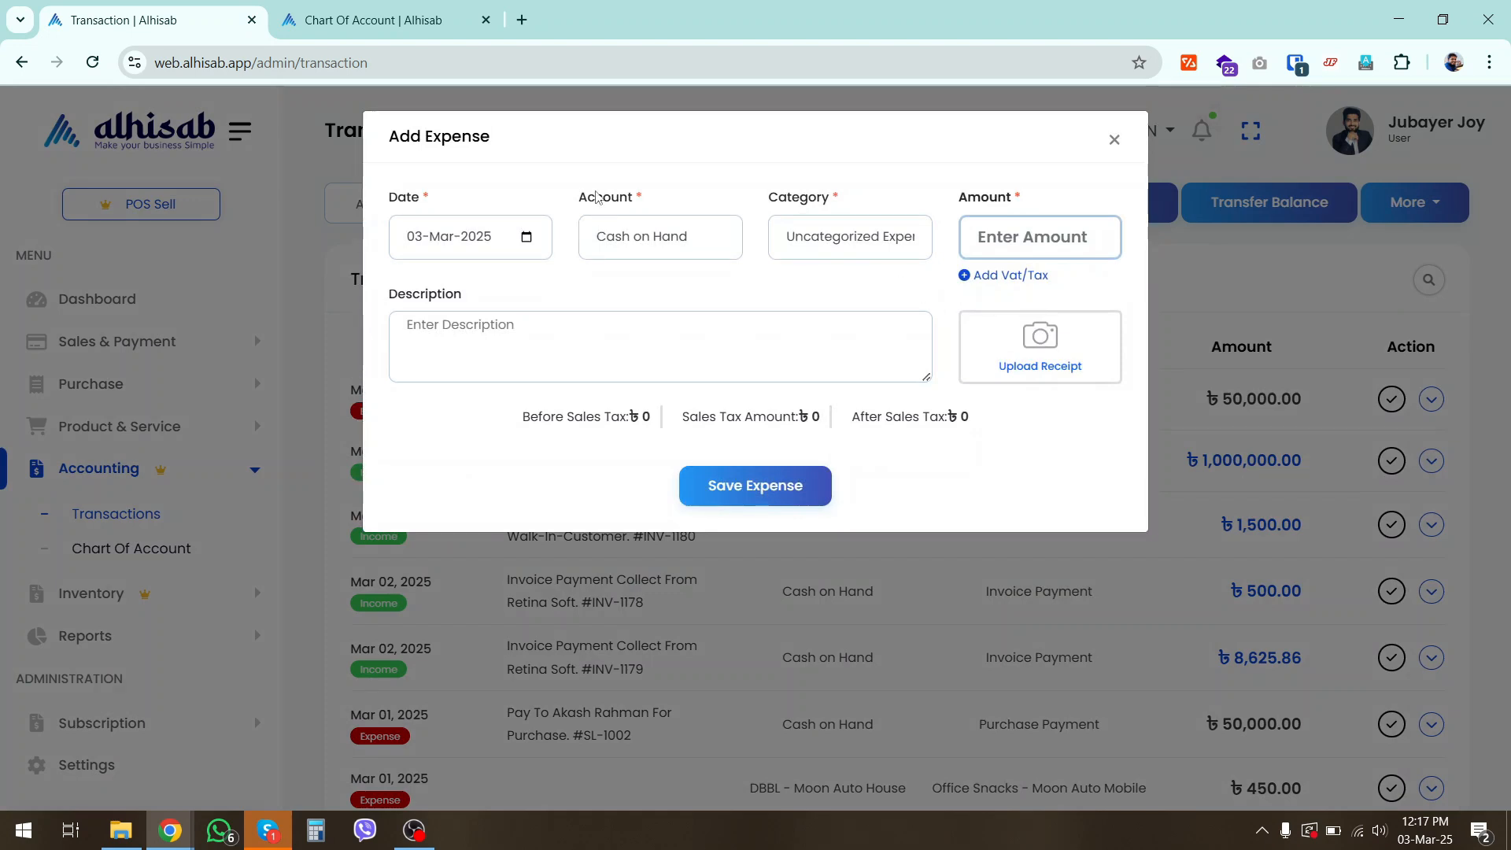
pyautogui.click(624, 252)
pyautogui.click(654, 346)
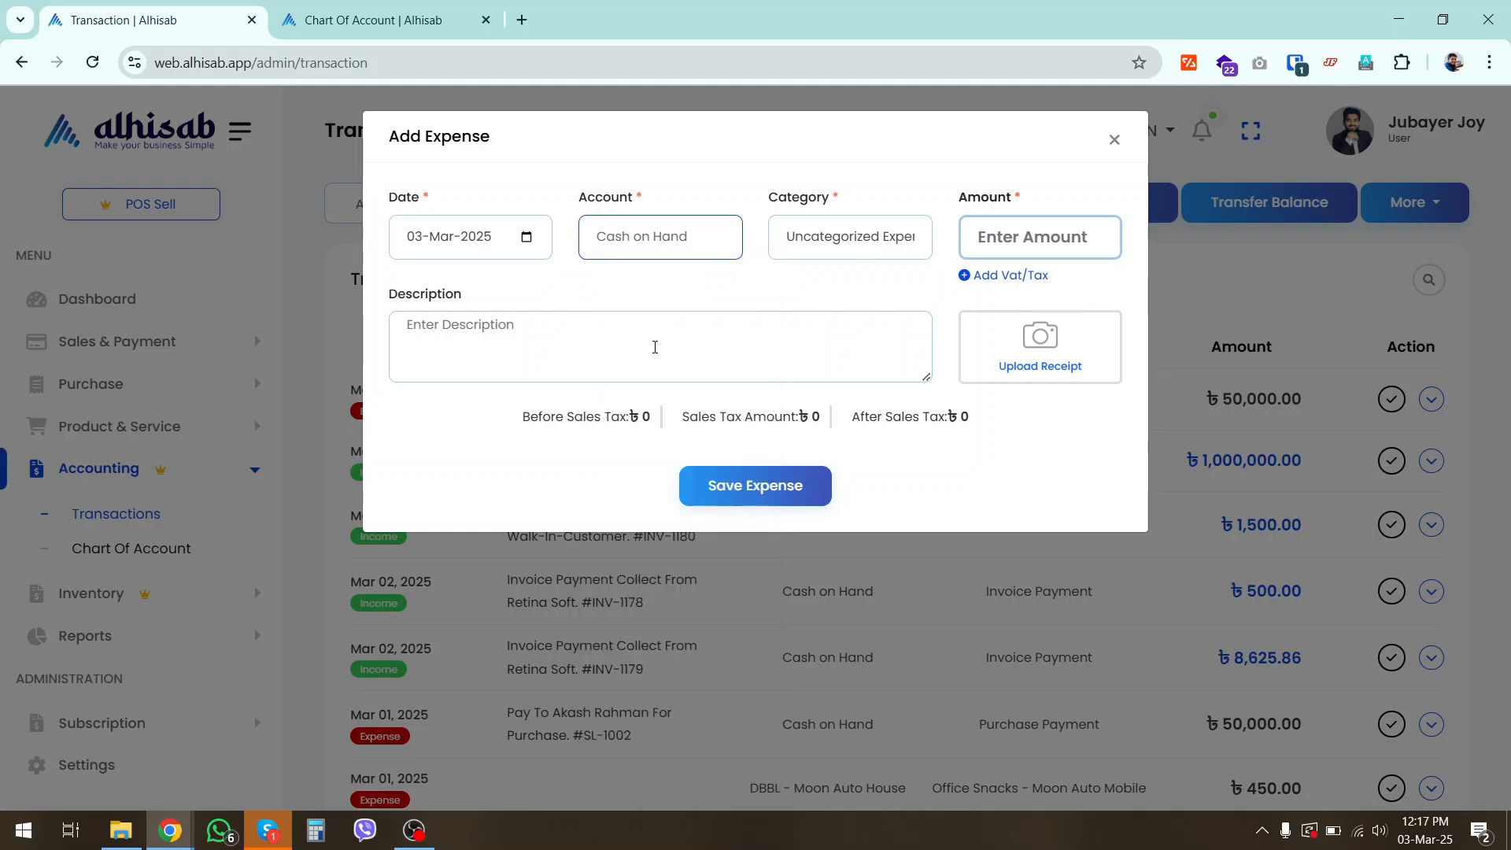
pyautogui.click(844, 250)
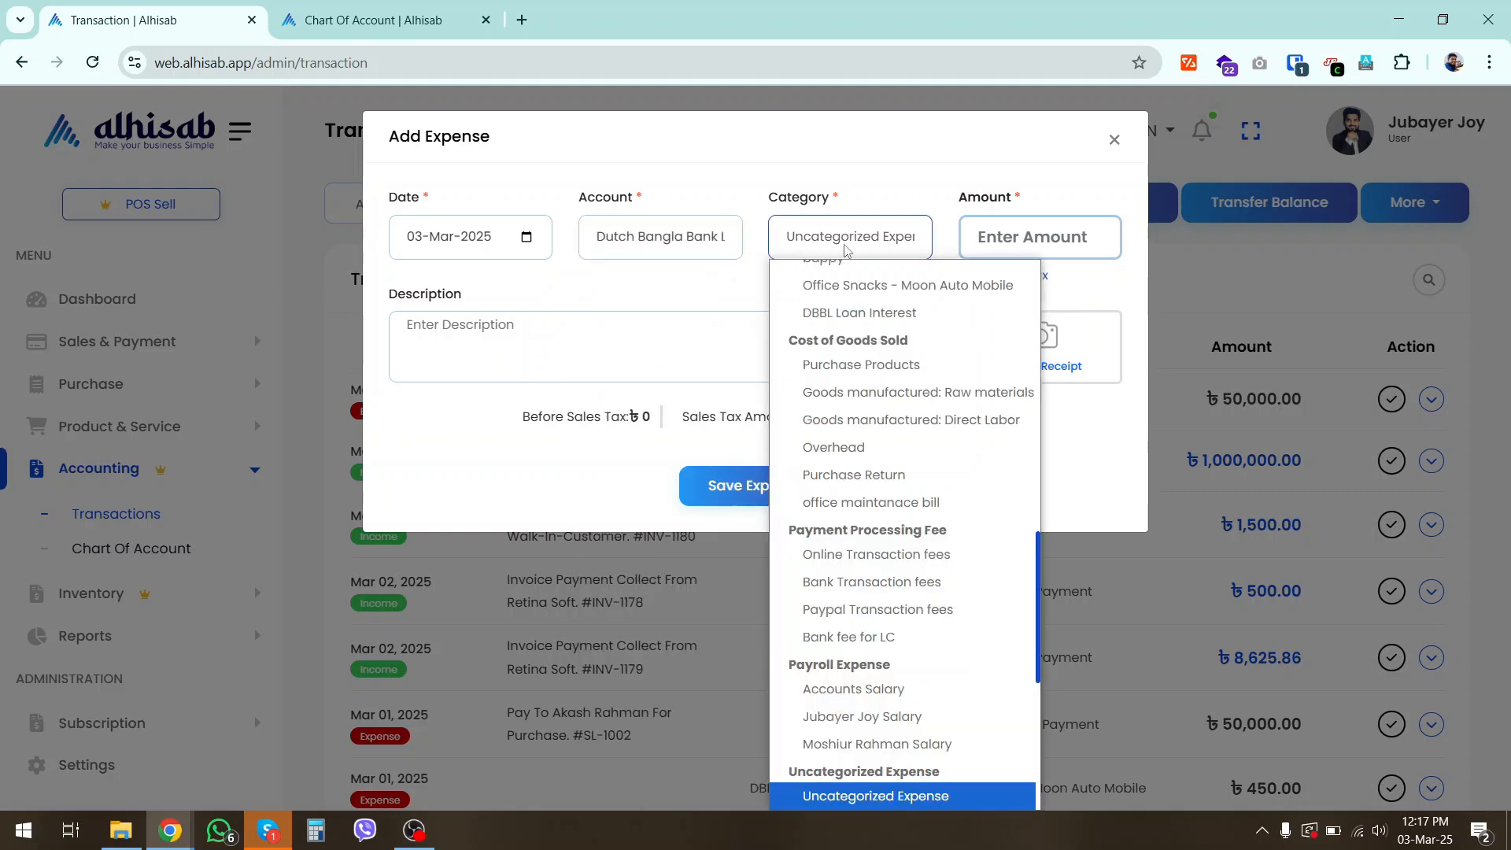
pyautogui.scroll(8, 920, 504)
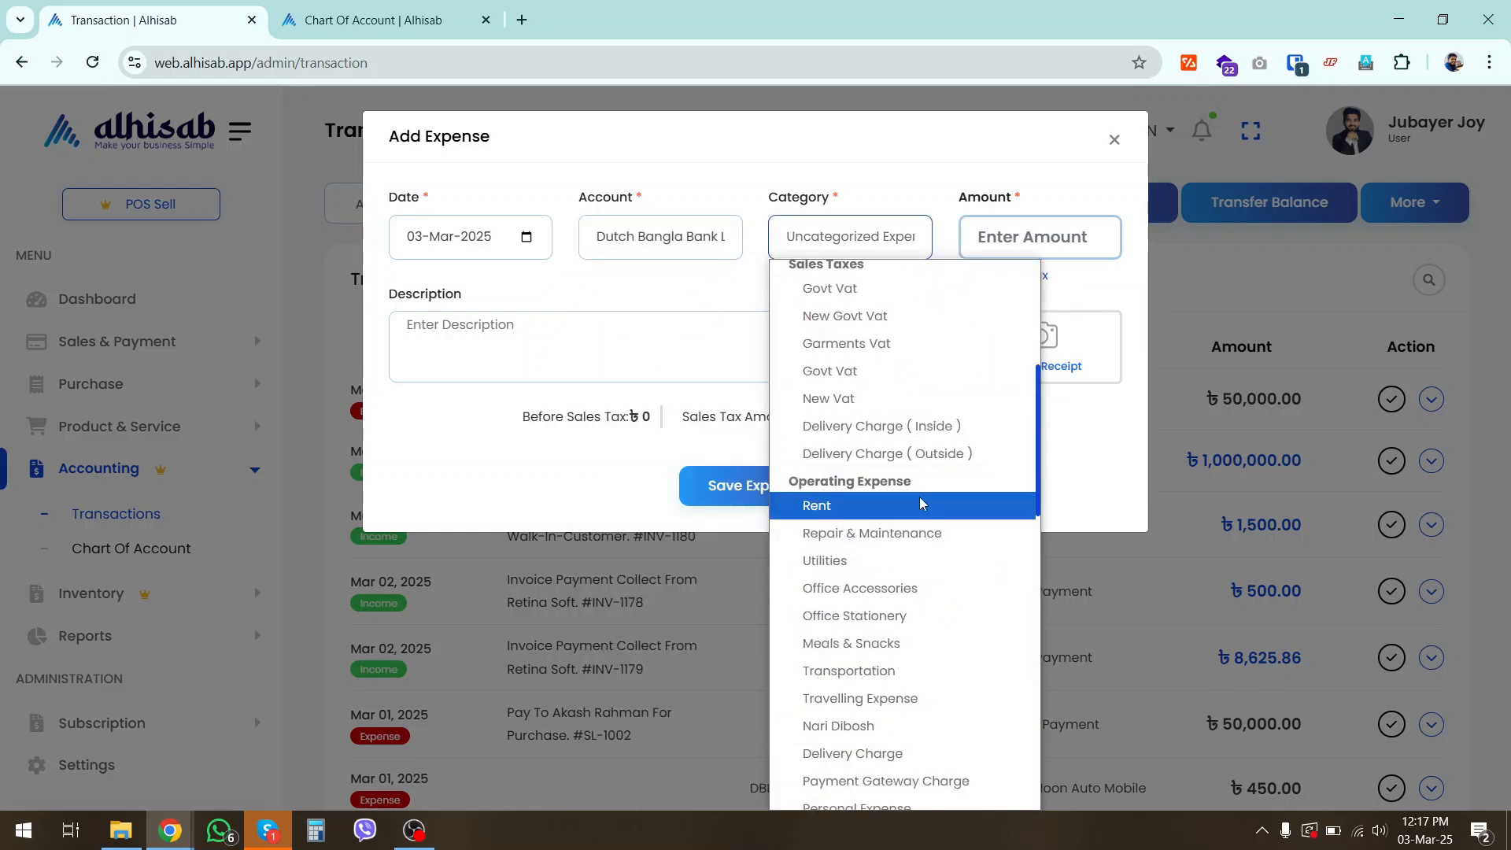
pyautogui.scroll(-7, 928, 574)
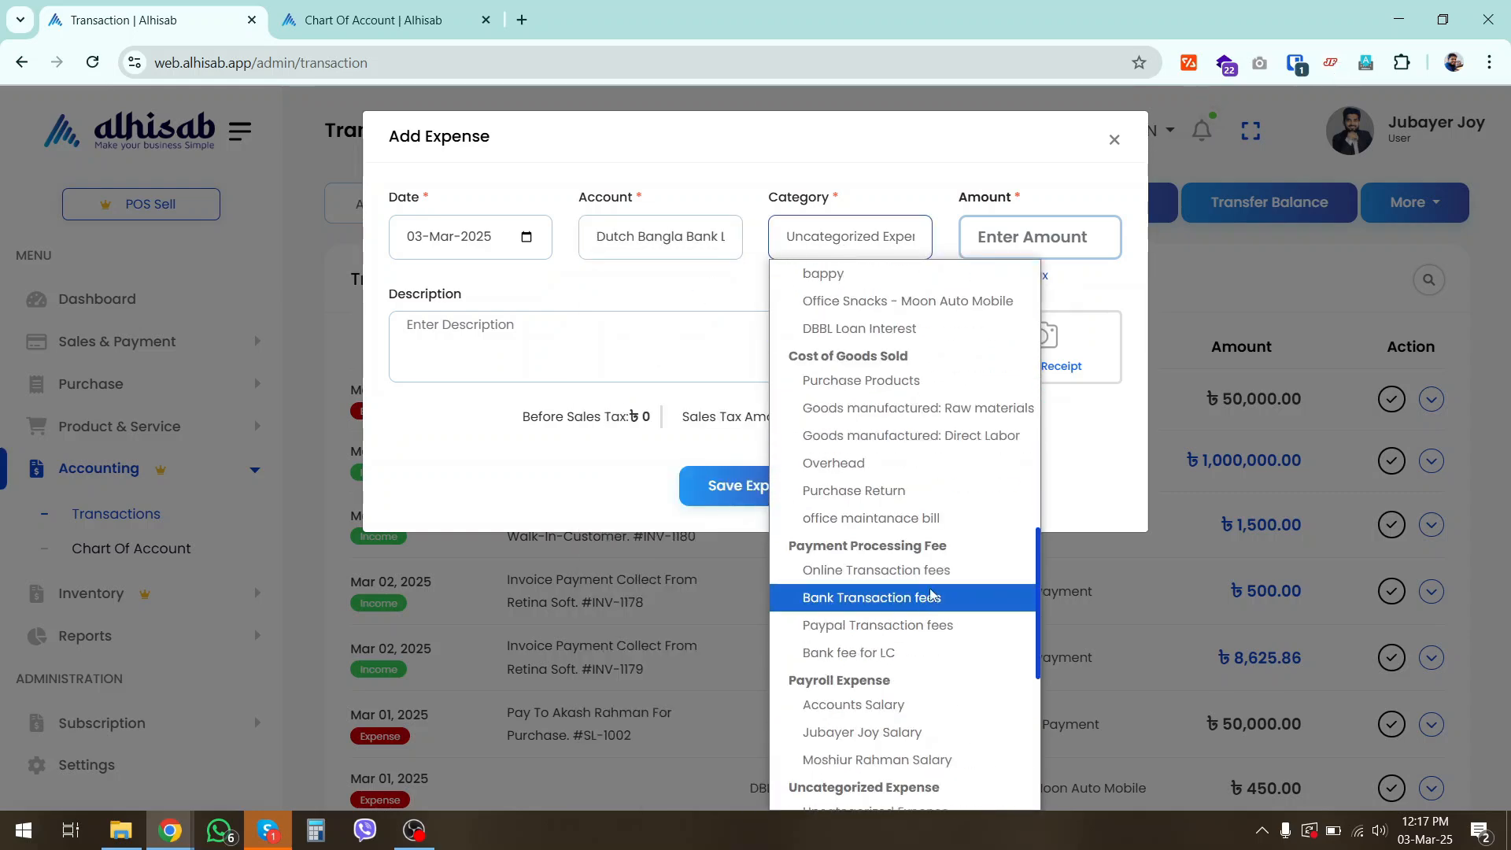
pyautogui.click(867, 340)
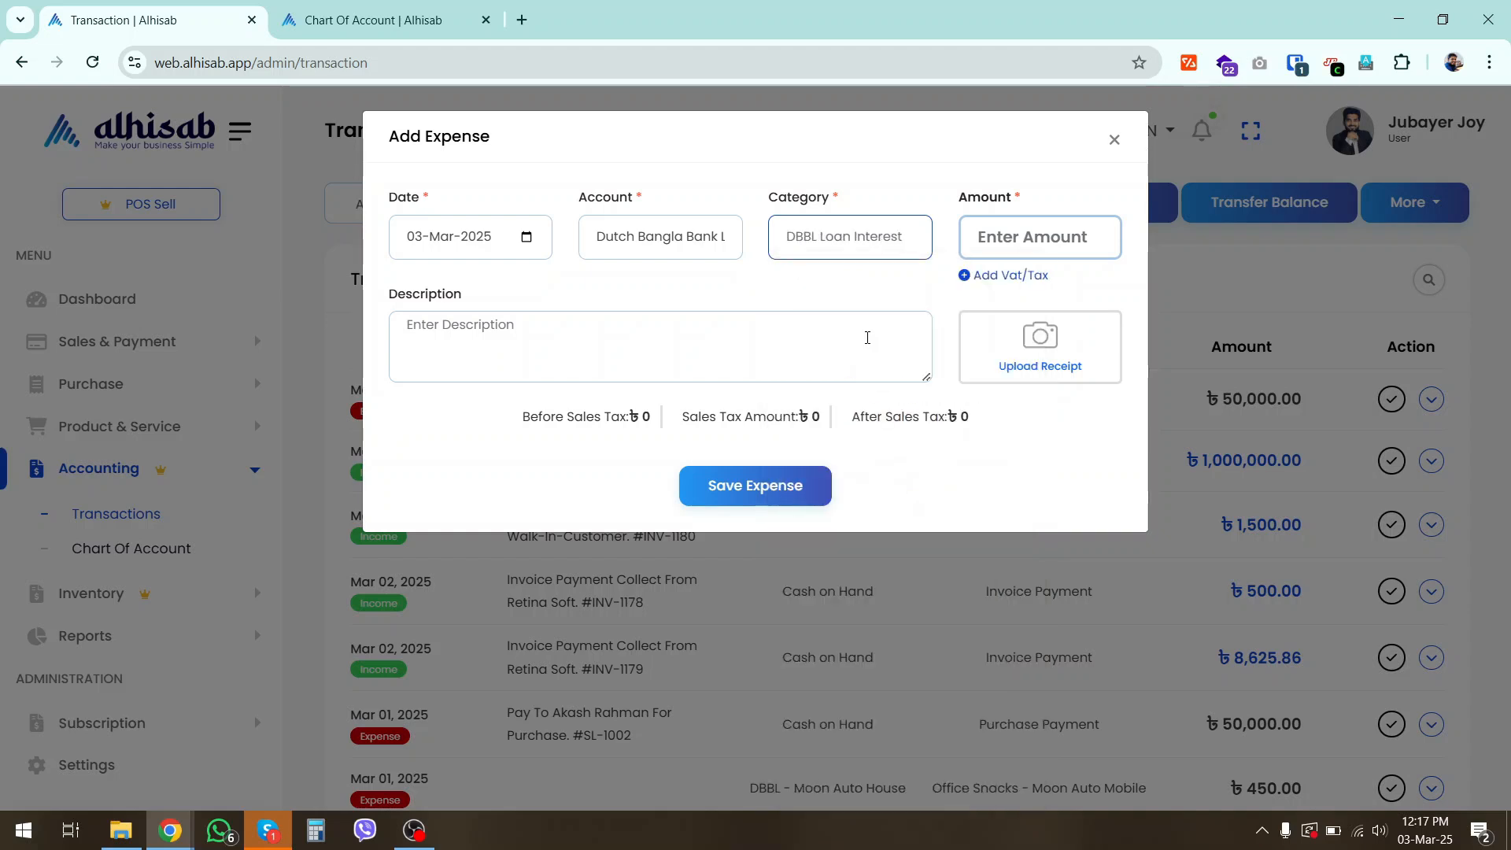
# Set the loan interest expense amount to 5000 and save the expense
pyautogui.press('Tab')
pyautogui.write('5')
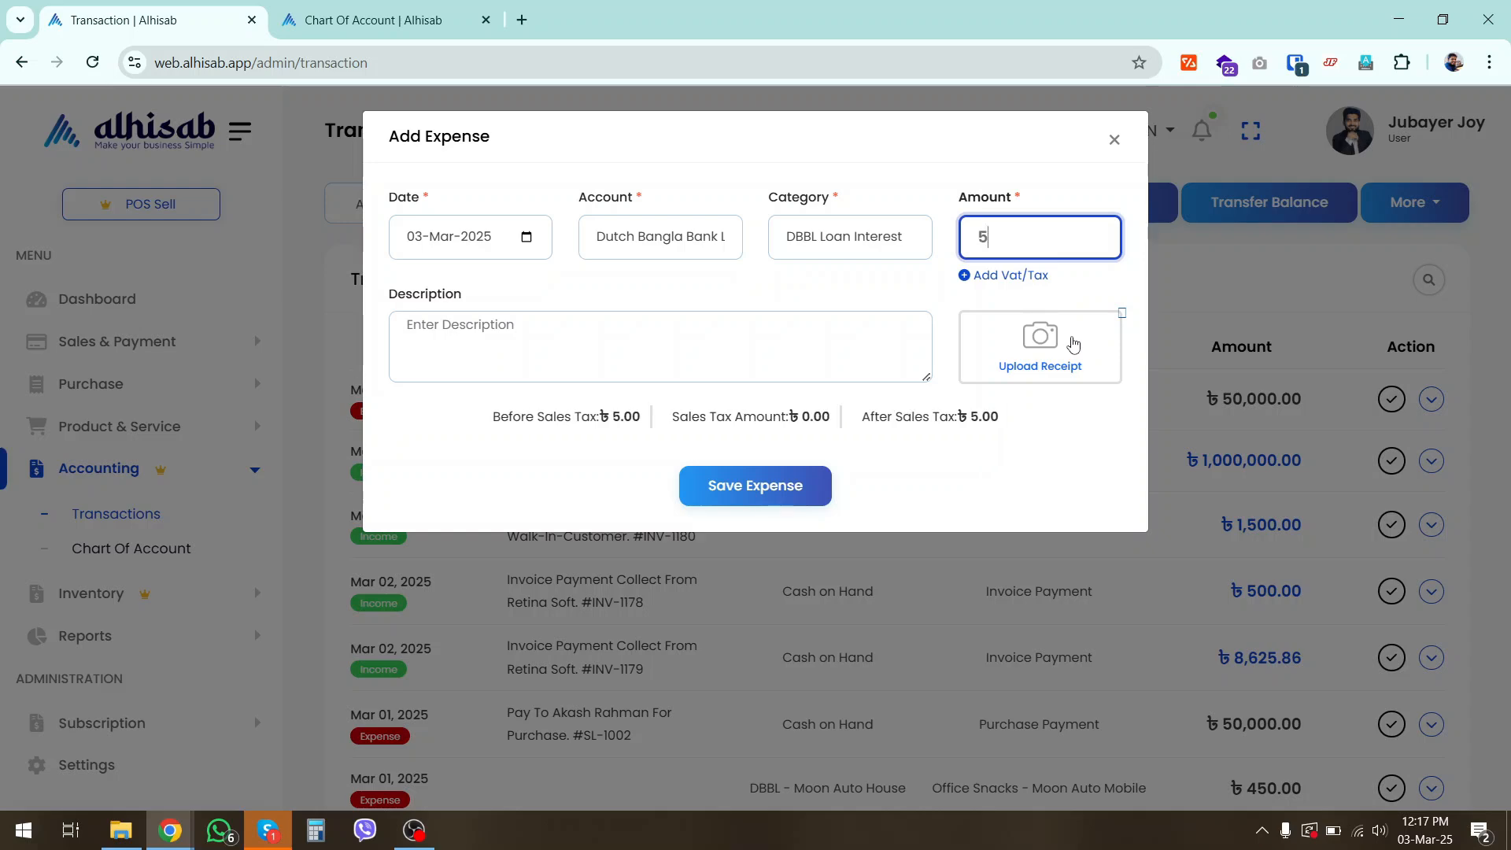
pyautogui.write('000')
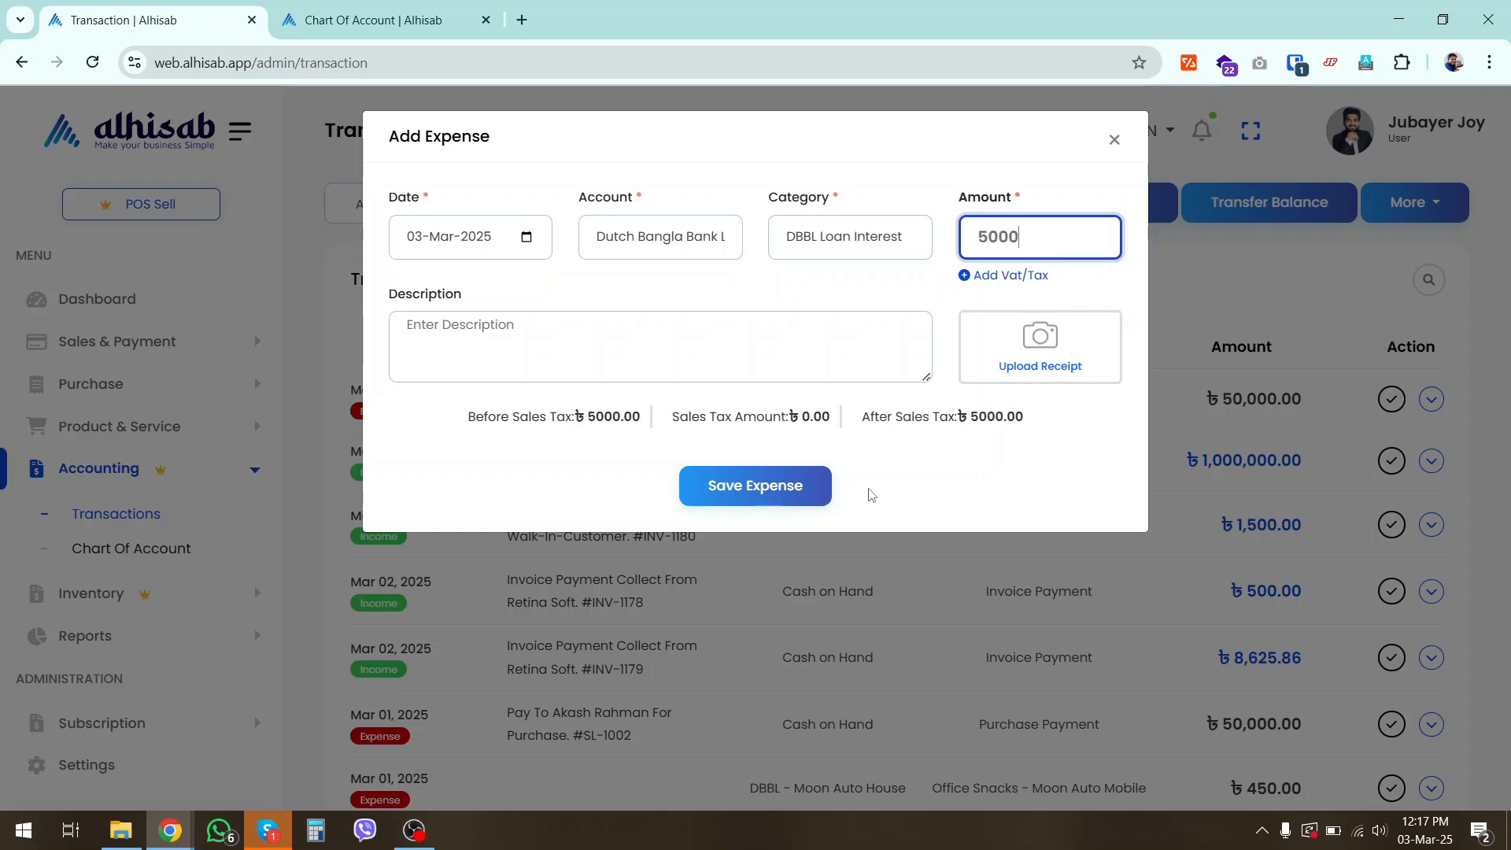
pyautogui.click(772, 488)
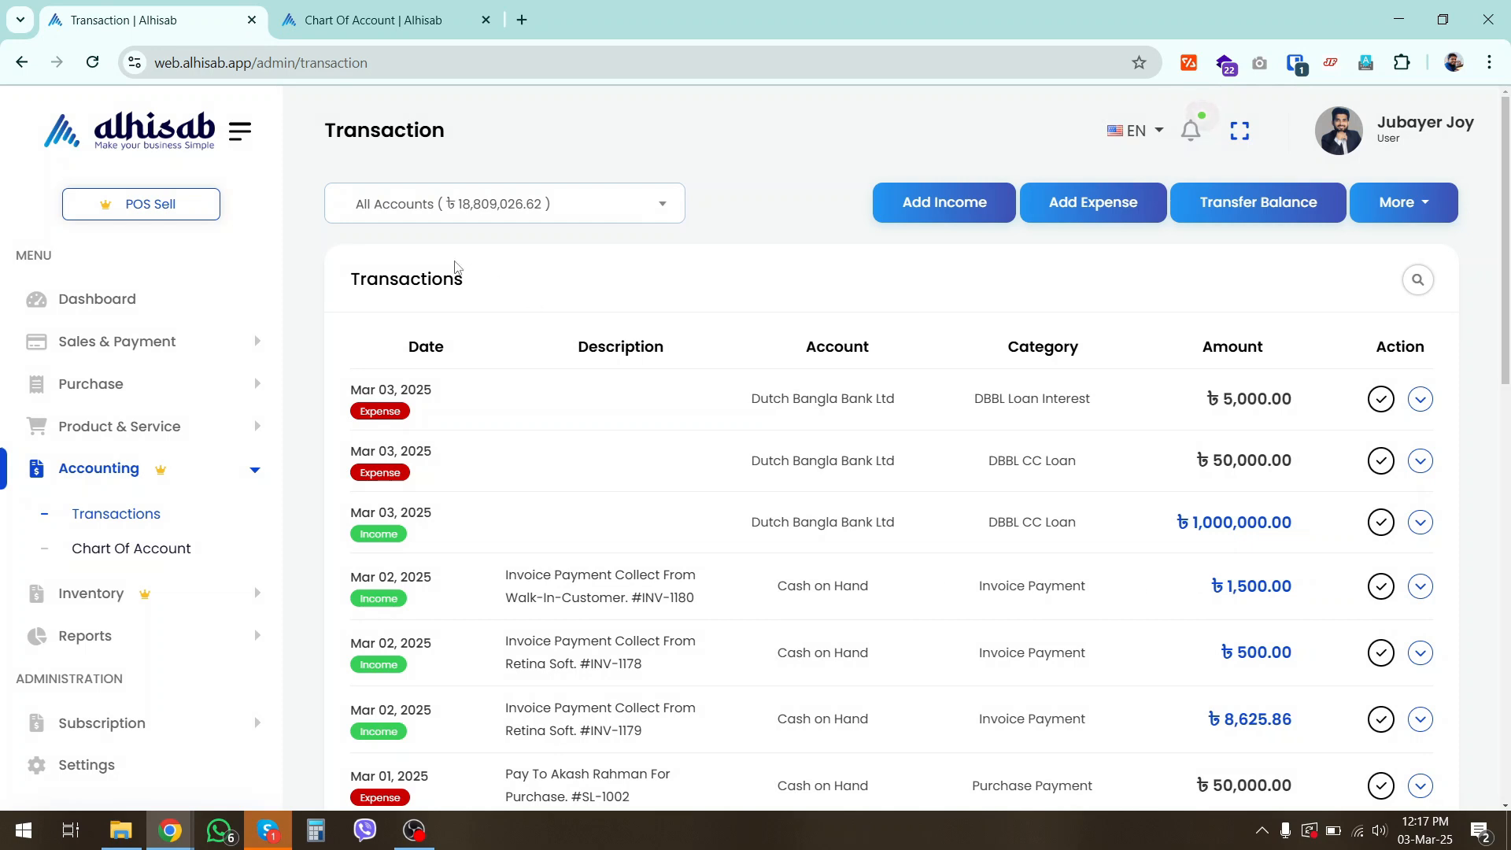
# Review the categories and amounts of the new loan income, repayment and interest entries in the transactions list
pyautogui.moveTo(378, 278); pyautogui.dragTo(664, 317)
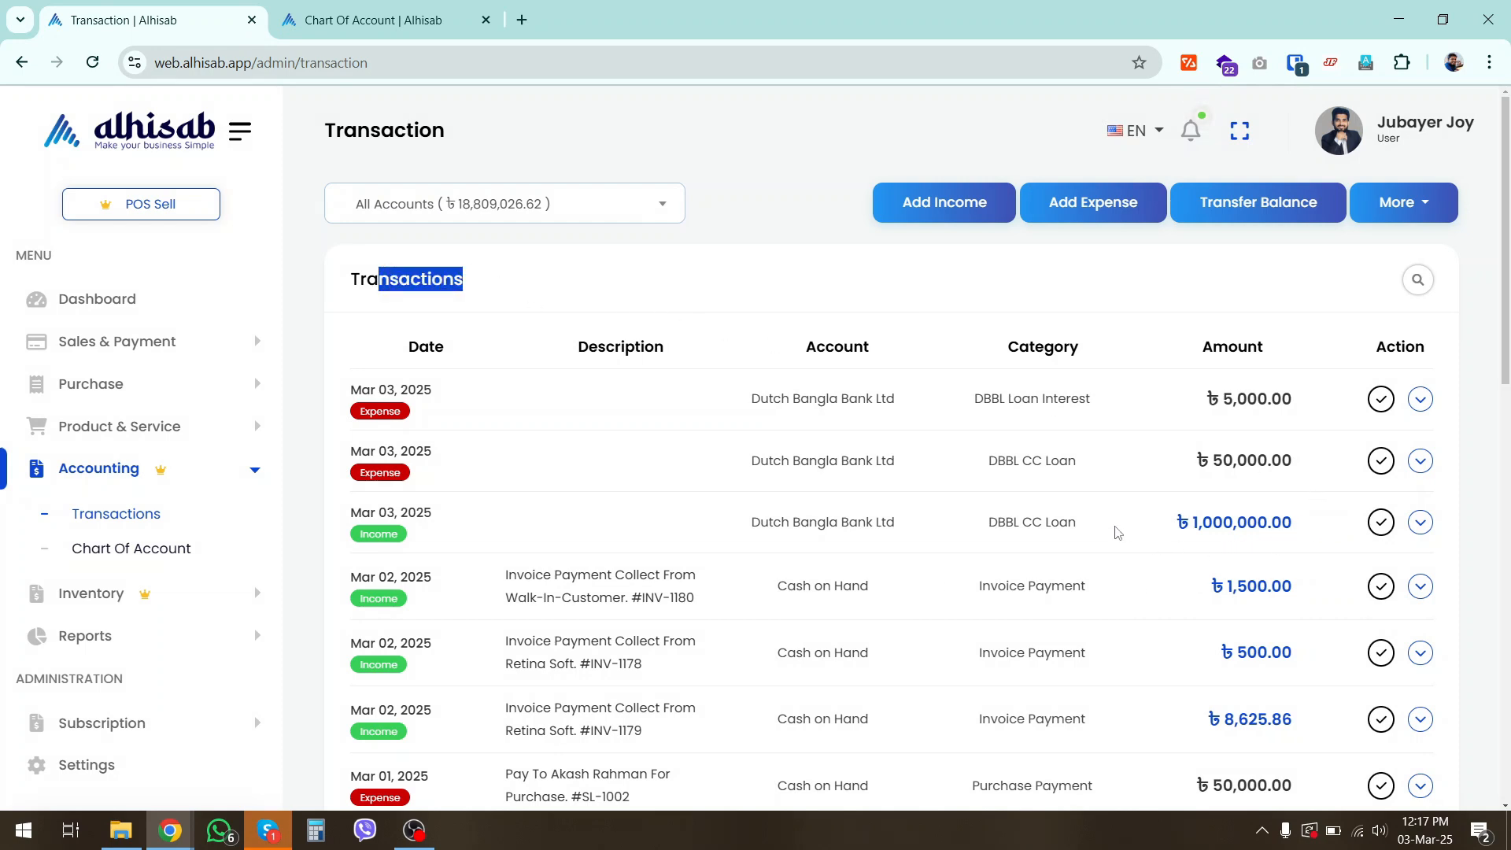
pyautogui.click(1117, 532)
pyautogui.moveTo(1080, 523); pyautogui.dragTo(918, 517)
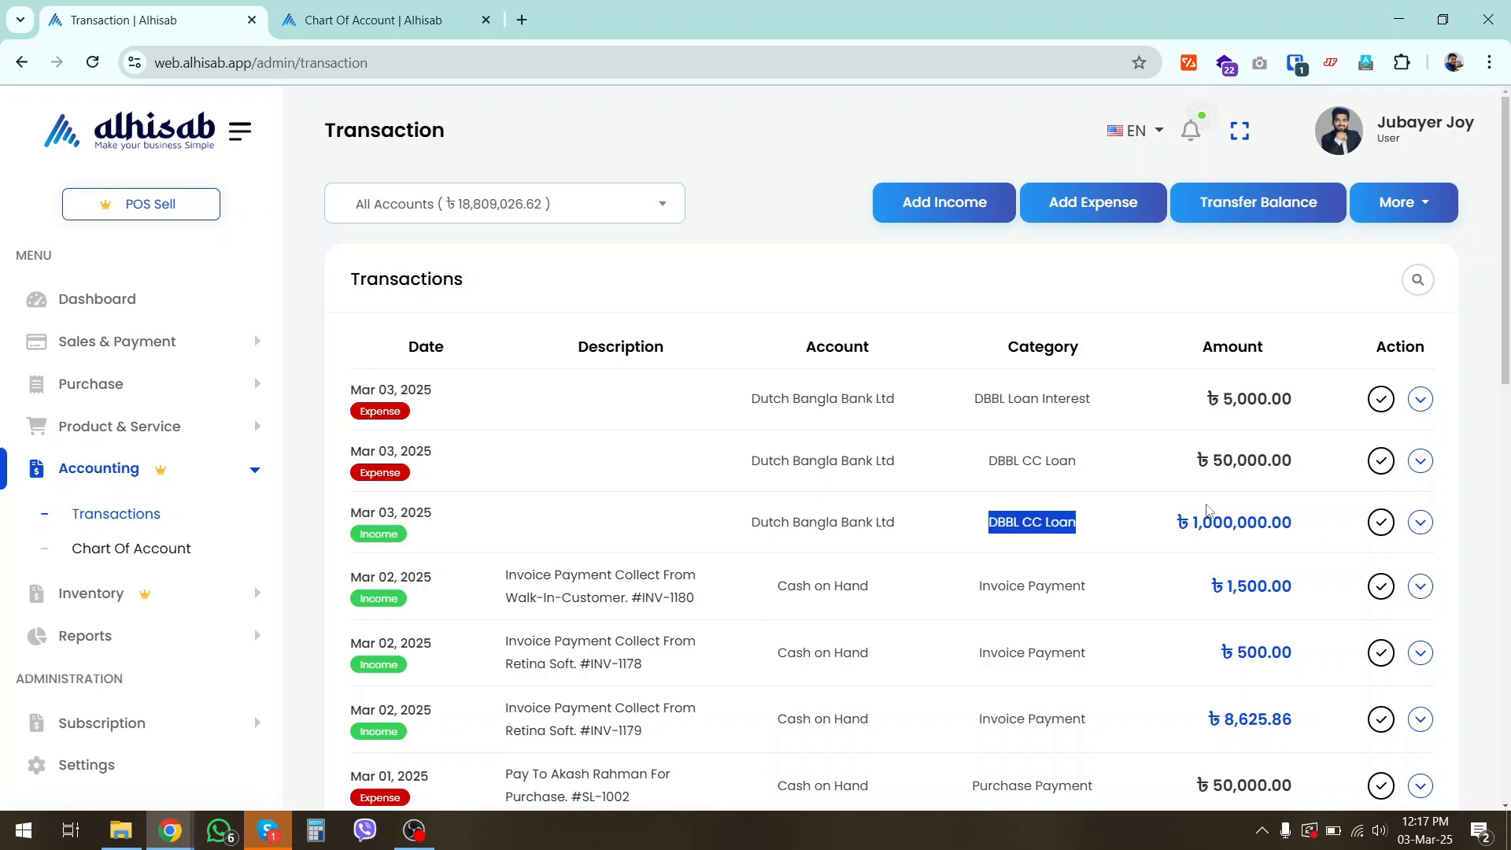
pyautogui.moveTo(1192, 466); pyautogui.dragTo(1273, 456)
pyautogui.click(1231, 432)
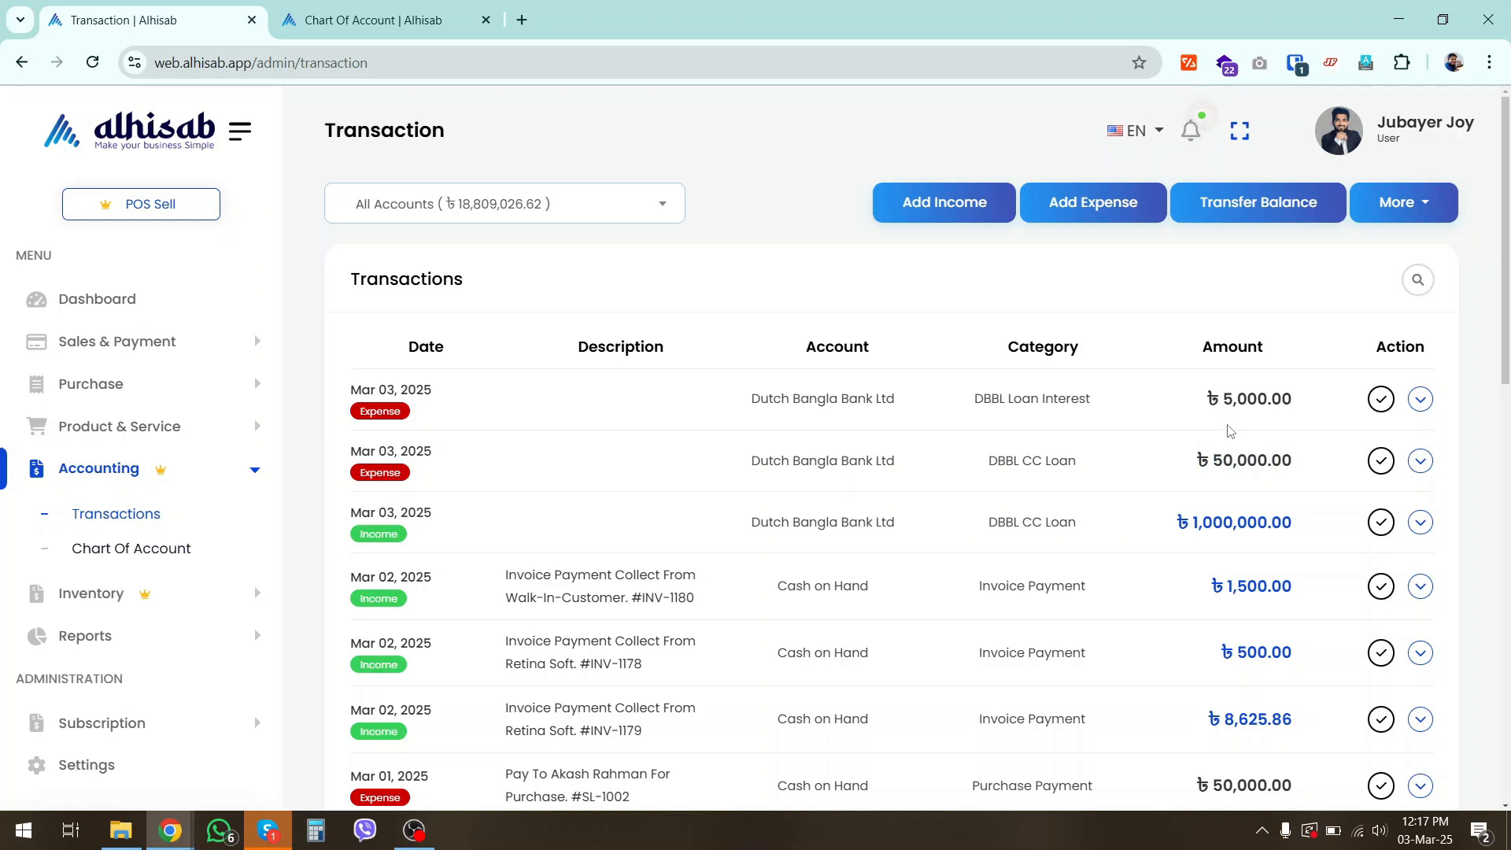
pyautogui.moveTo(1203, 405); pyautogui.dragTo(1268, 396)
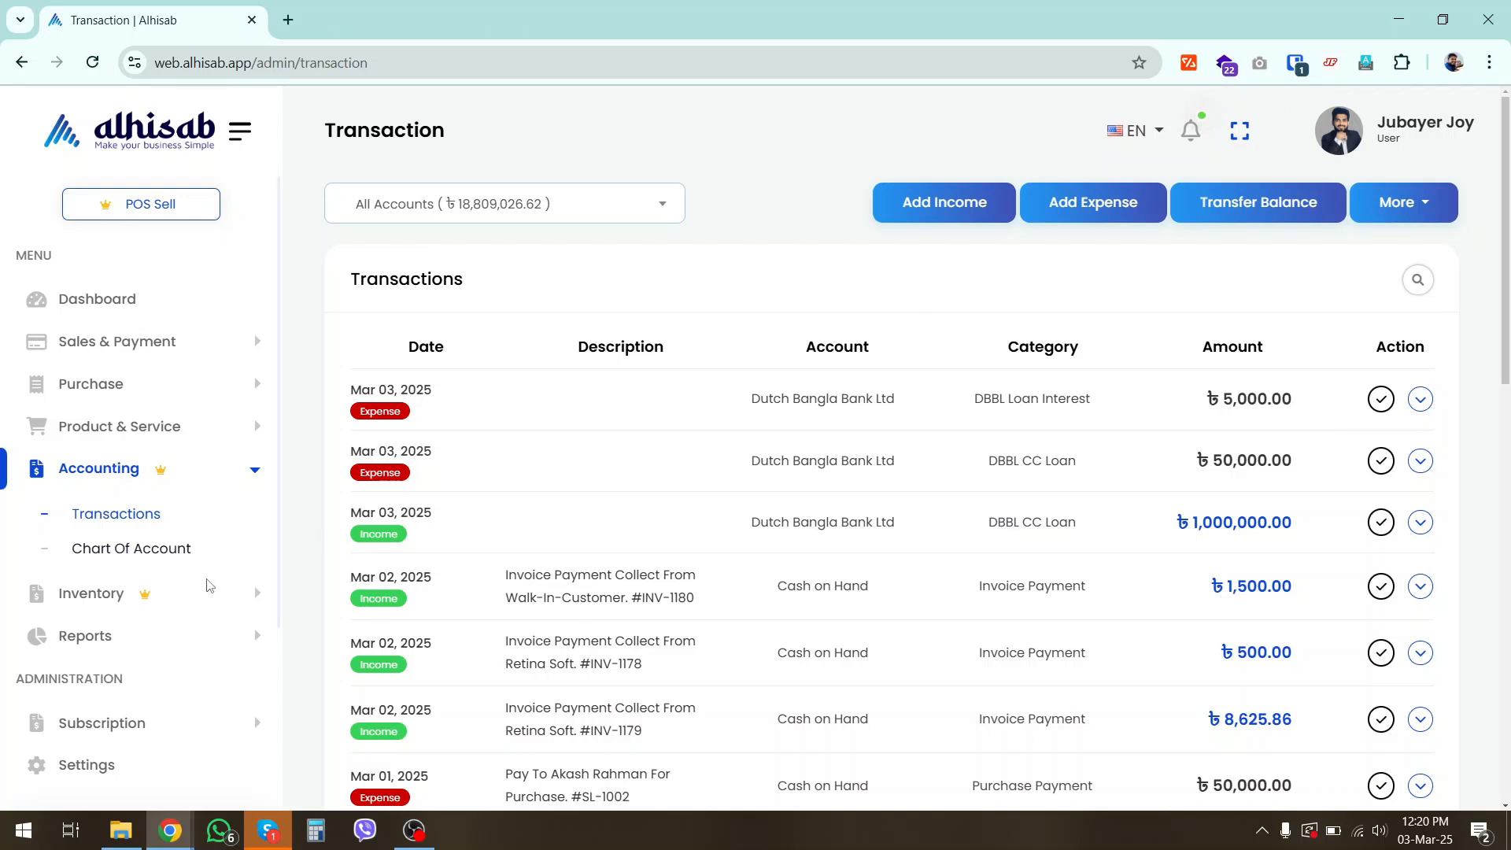
# Open the Balance Sheet report and examine the Loan and line of credits amount under Current Liabilities
pyautogui.click(155, 637)
pyautogui.scroll(-2, 160, 642)
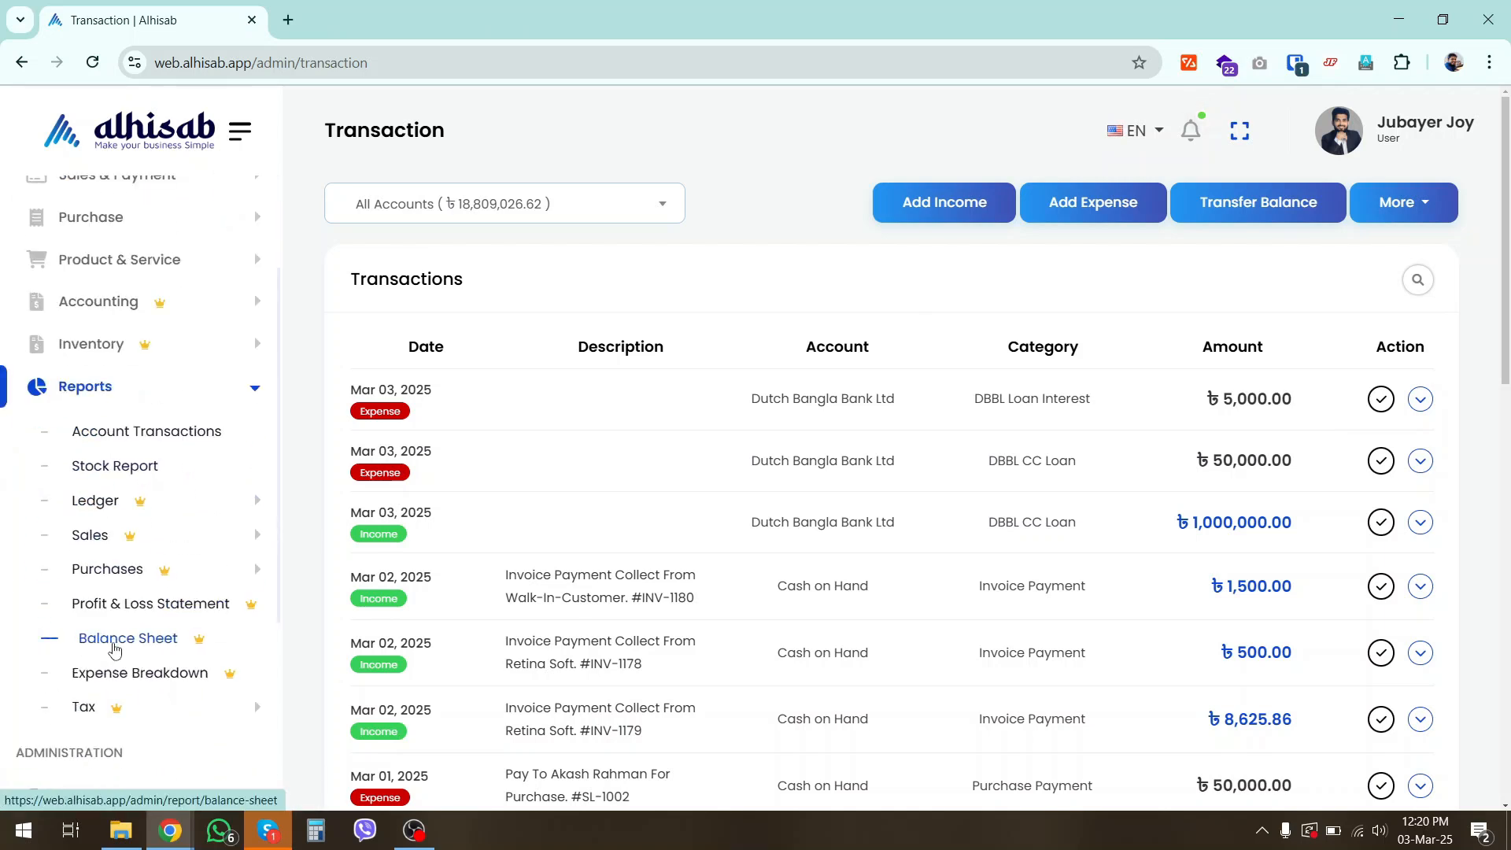
pyautogui.click(114, 649)
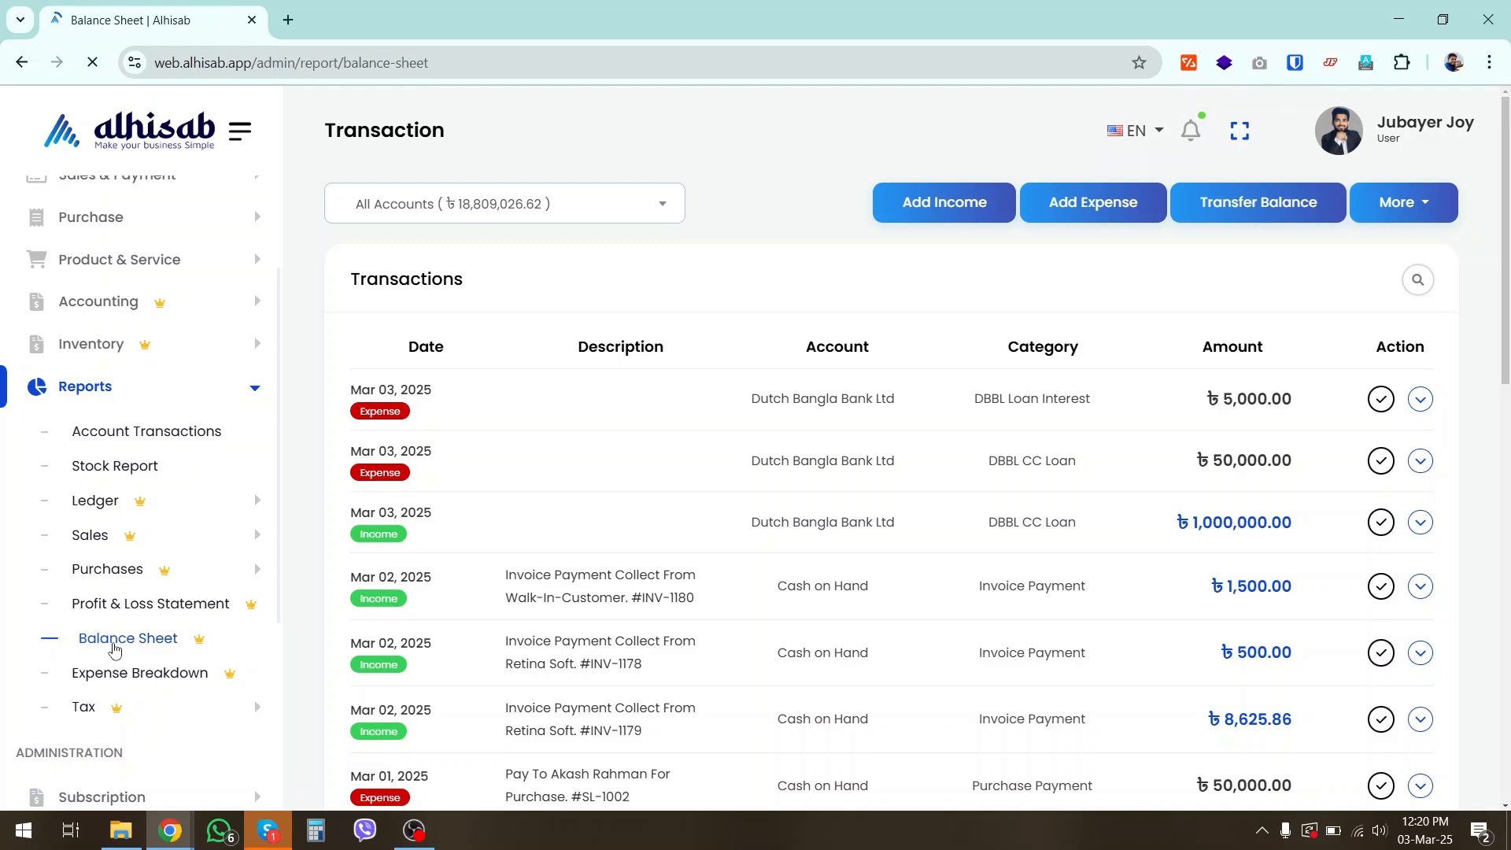
pyautogui.scroll(-7, 732, 634)
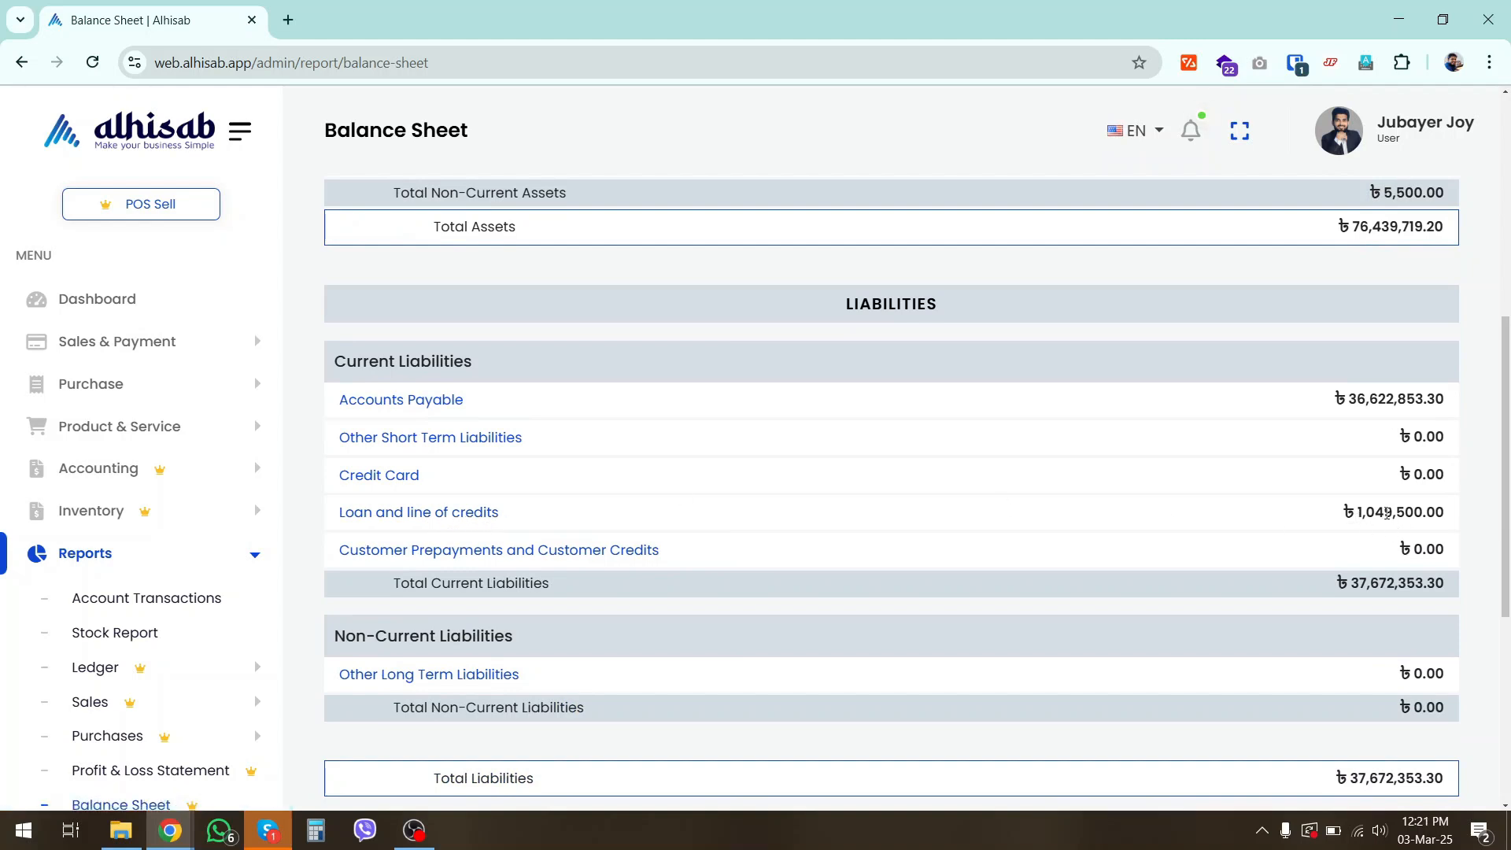
pyautogui.moveTo(1353, 512); pyautogui.dragTo(1431, 512)
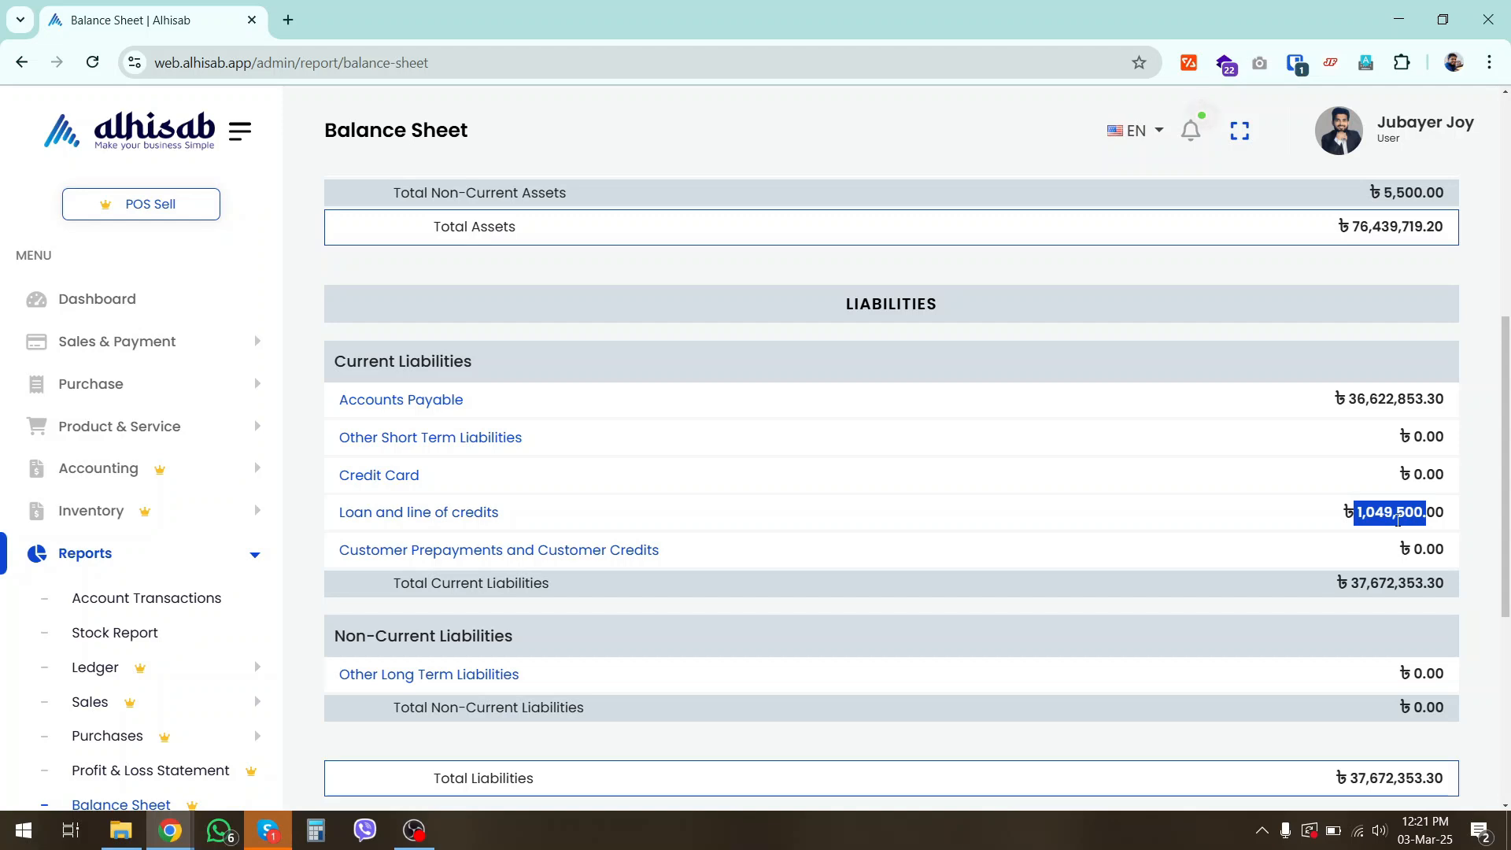
pyautogui.click(1487, 529)
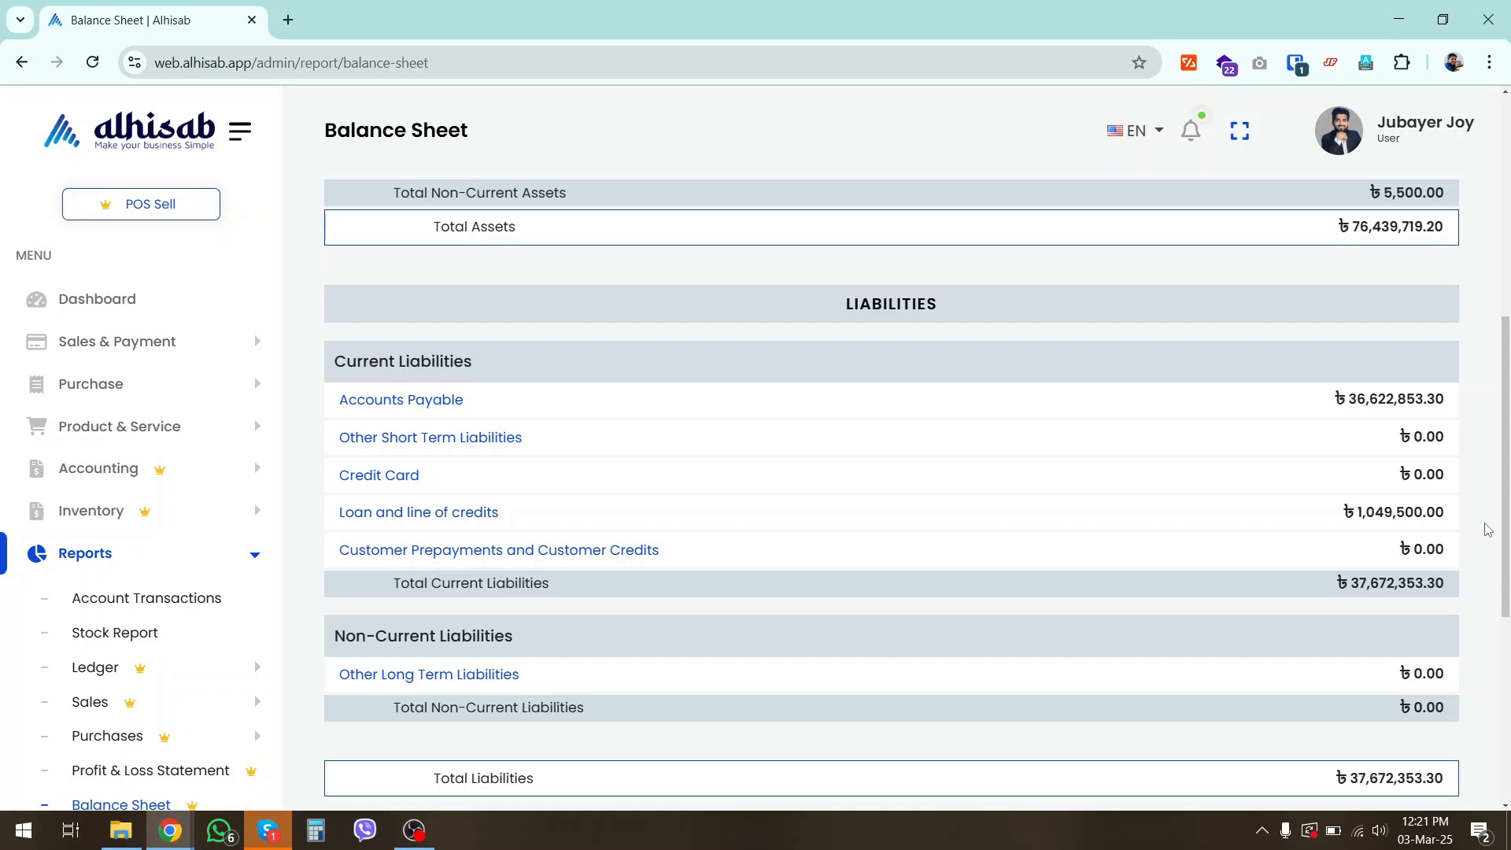